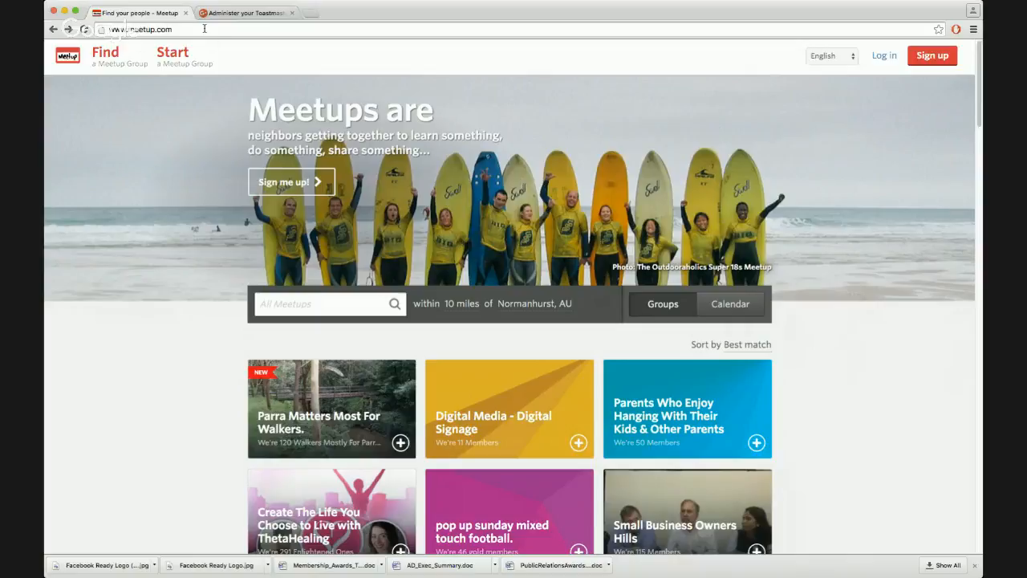
Log in to Meetup with the account's e-mail address and the saved password
left_click(885, 56)
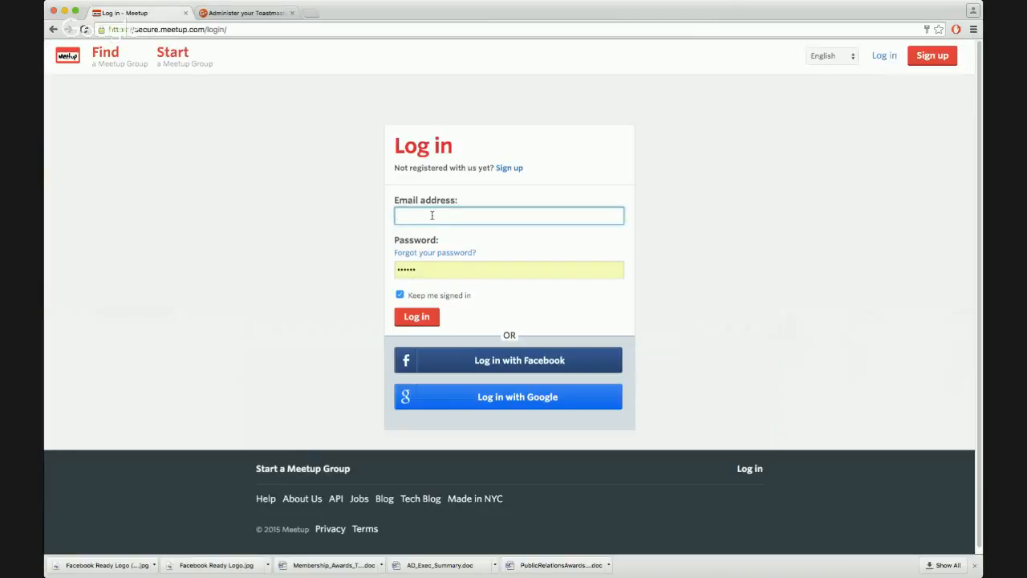
type("le")
left_click(463, 234)
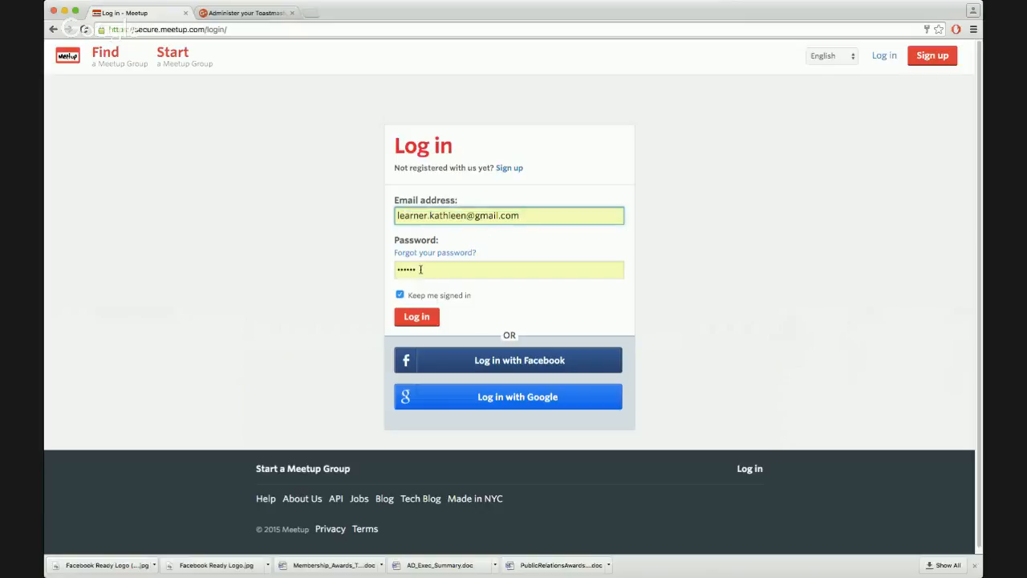
left_click(413, 318)
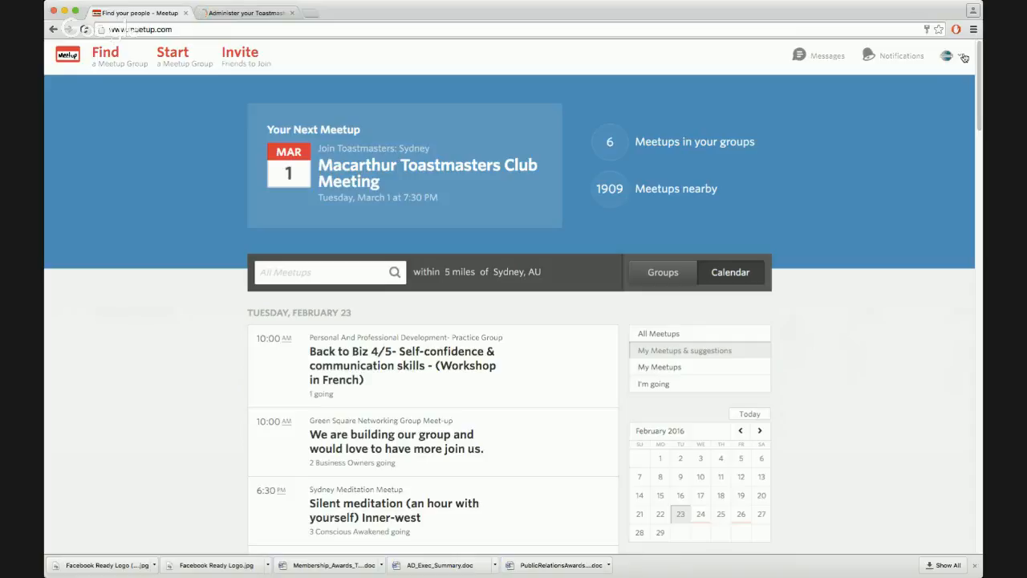
Open the account's profile and start adding a bio
left_click(962, 57)
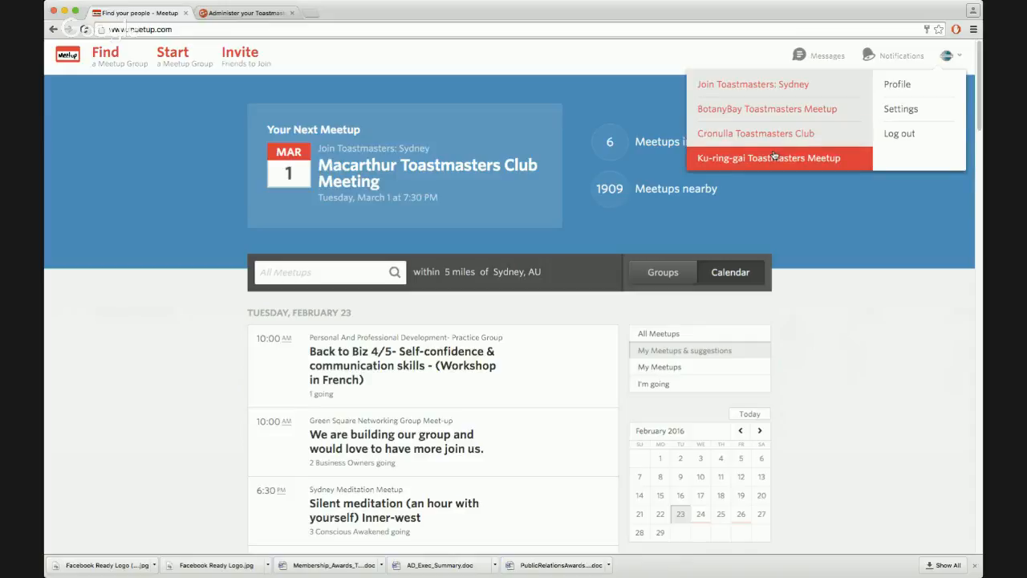
left_click(895, 86)
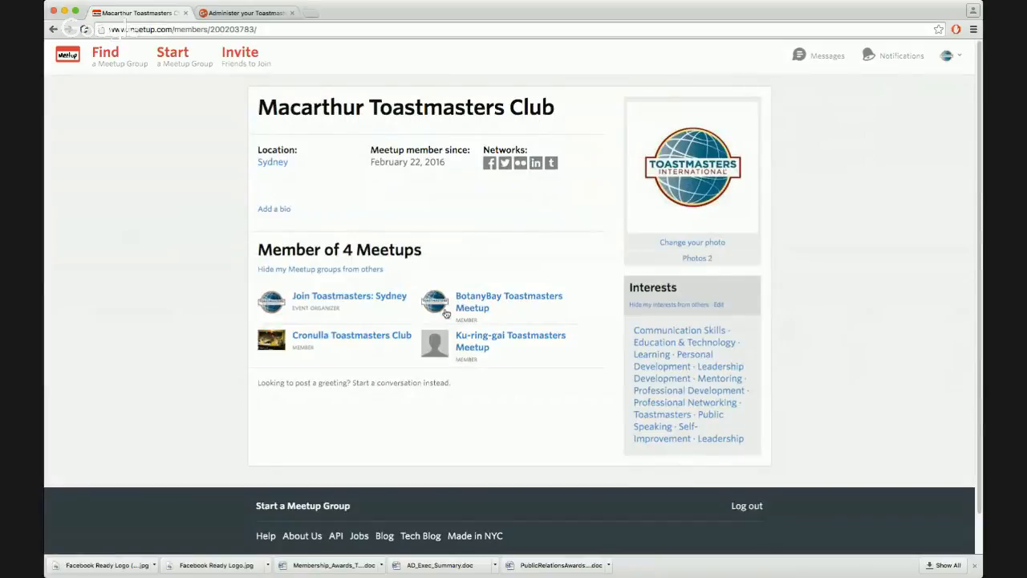
mouse_move(458, 346)
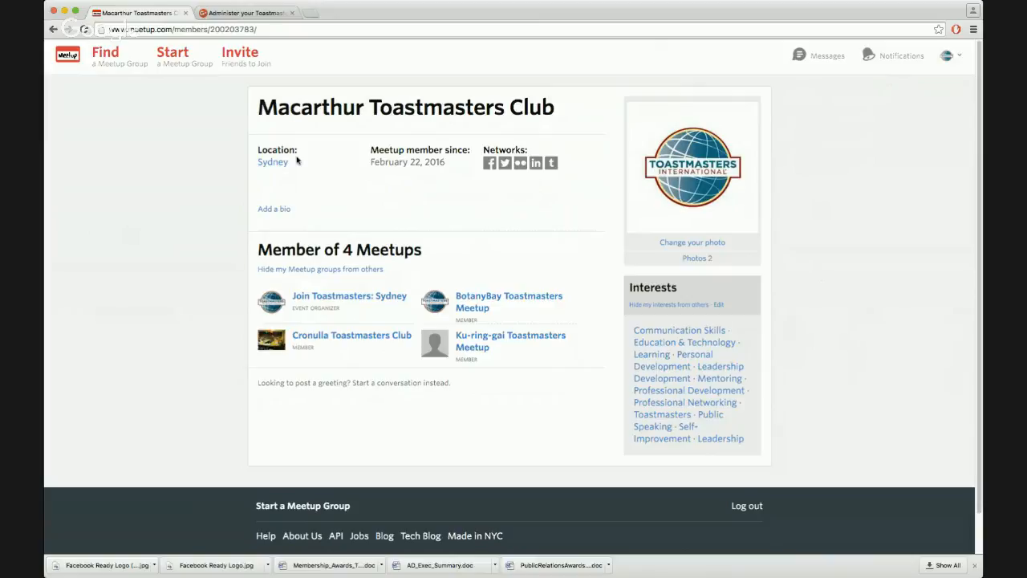
left_click(277, 210)
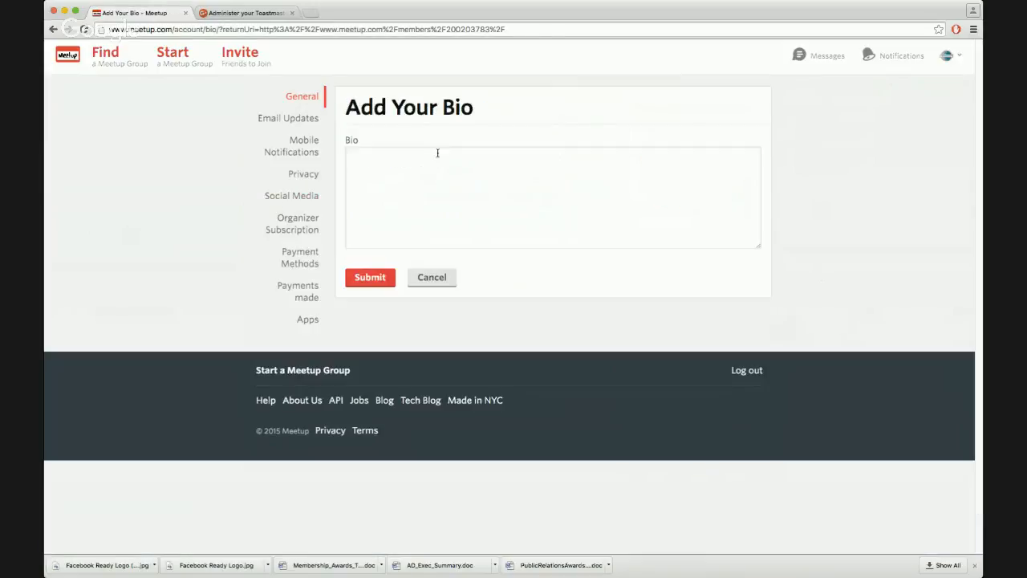
left_click(429, 157)
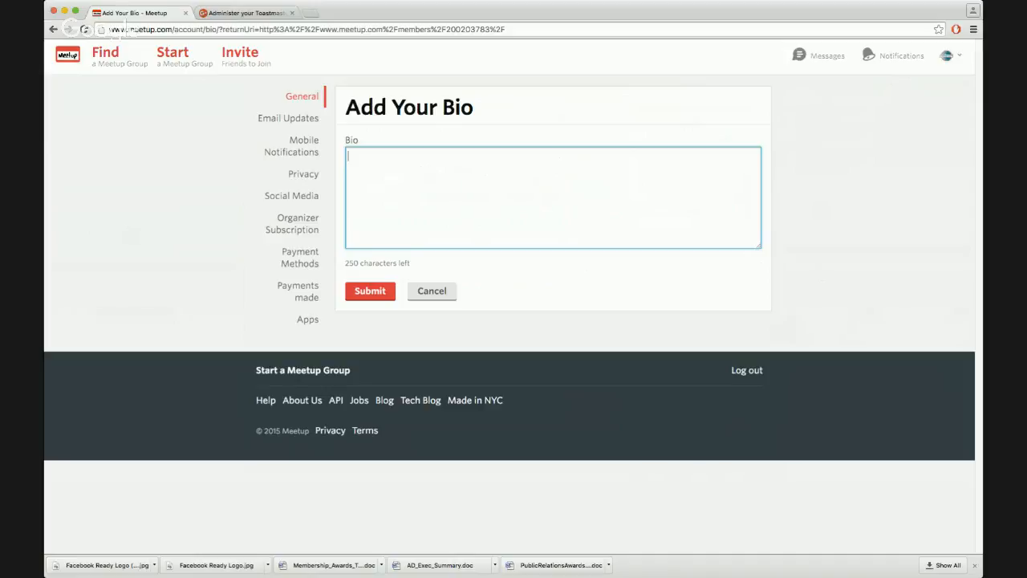
Paste the copied club description text into the Bio field
key("super+Tab")
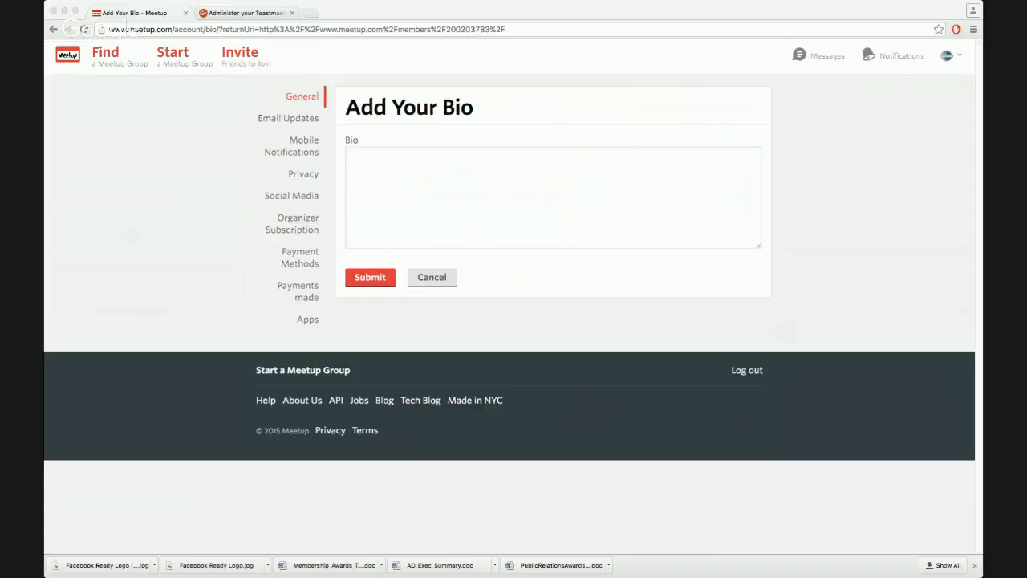
left_click(395, 166)
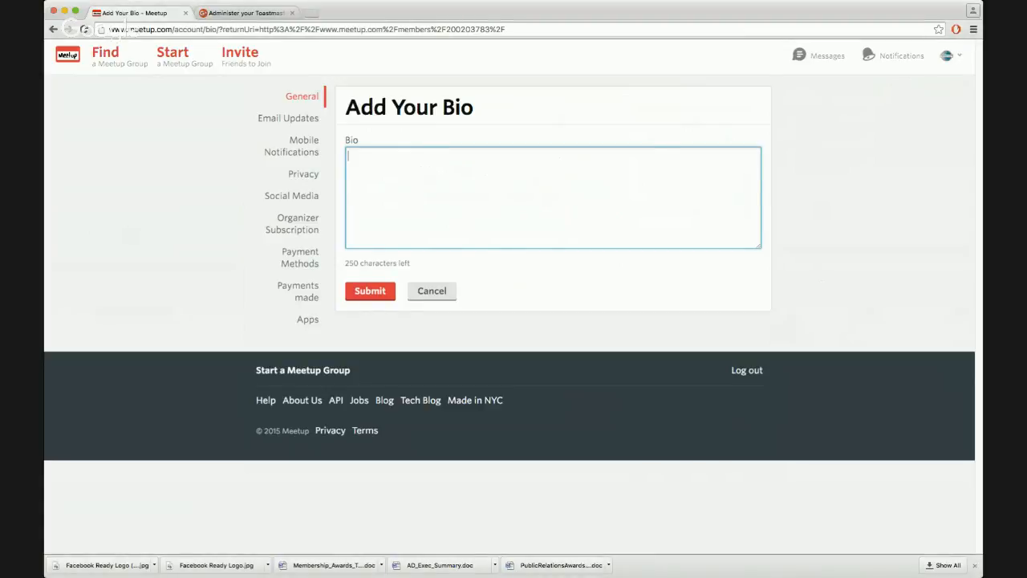
key("super+v")
scroll(466, 202, "up", 5)
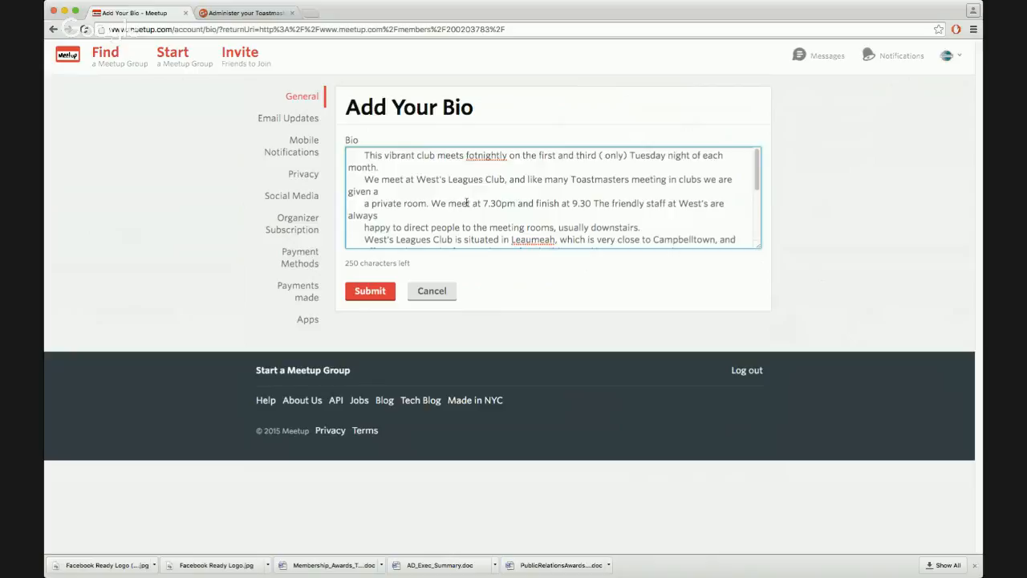
Remove the indent before the first sentence and correct 'fotnightly' to 'fortnightly'
left_click(365, 155)
key("BackSpace")
key("BackSpace")
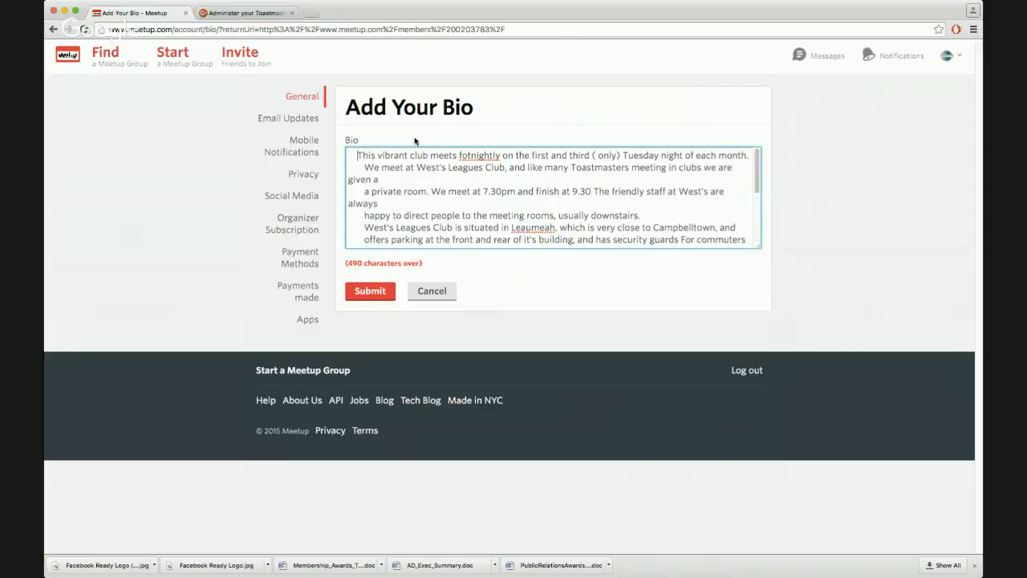
key("BackSpace")
key("BackSpace")
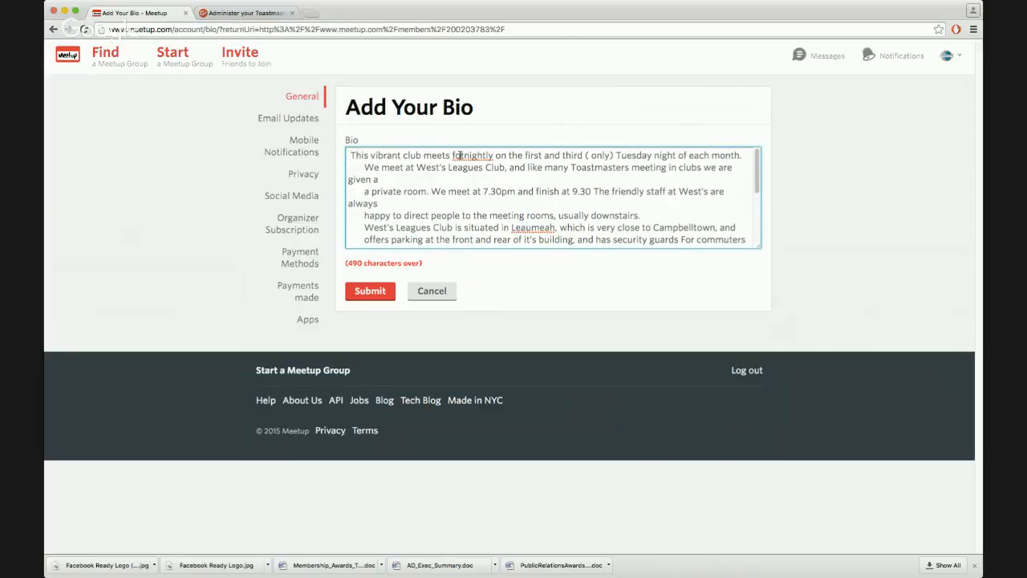
key("BackSpace")
left_click(461, 155)
type("r")
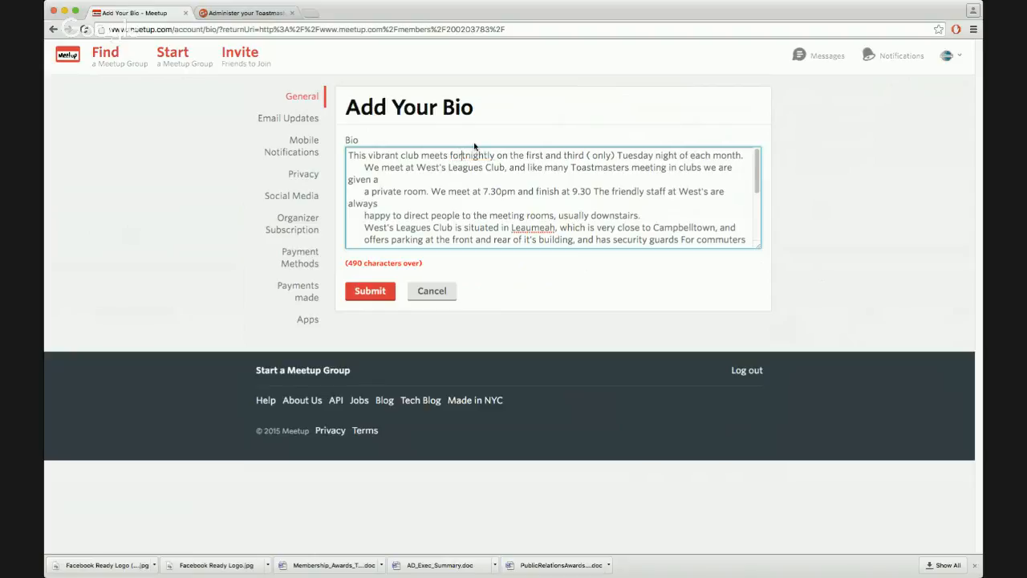
Remove the indent before 'We meet at West's Leagues Club' and start it as a new paragraph
left_click(371, 168)
key("BackSpace")
key("BackSpace")
key("BackSpace")
key("BackSpace")
key("BackSpace")
key("BackSpace")
key("Return")
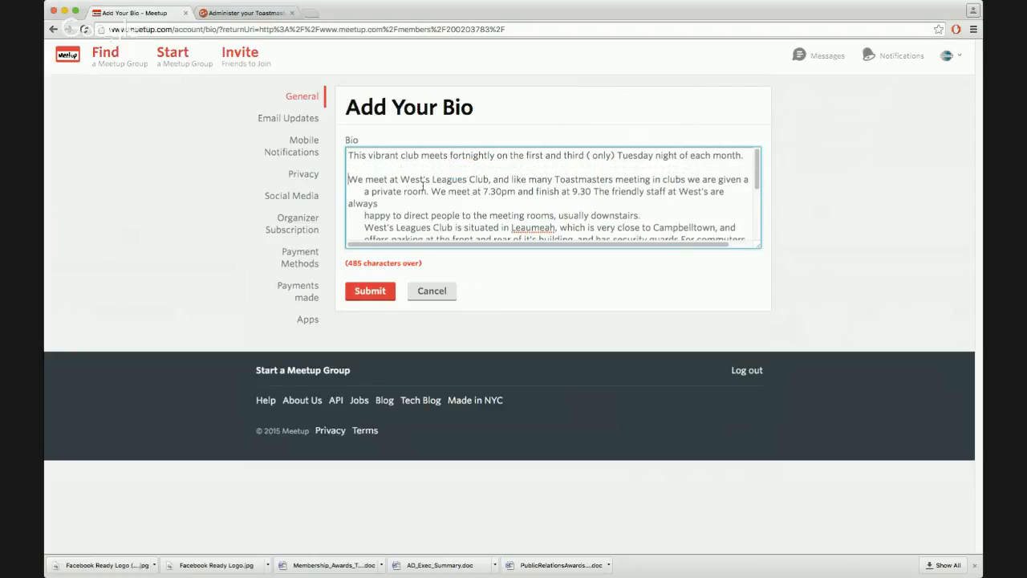
Join 'a private room' onto the preceding line by removing the line break and indent
left_click(364, 193)
key("BackSpace")
key("BackSpace")
key("BackSpace")
key("BackSpace")
key("BackSpace")
key("BackSpace")
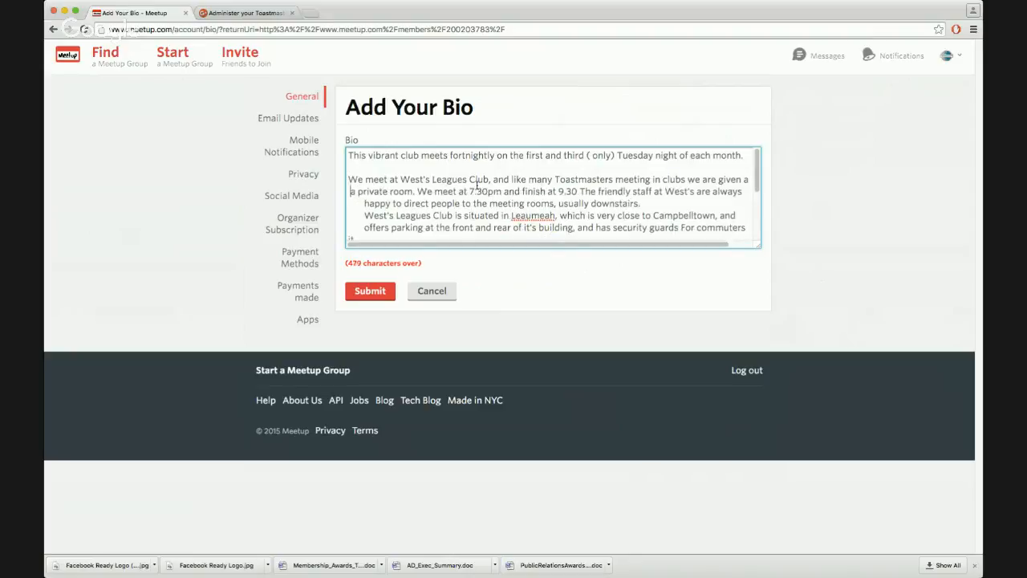
key("BackSpace")
key("BackSpace")
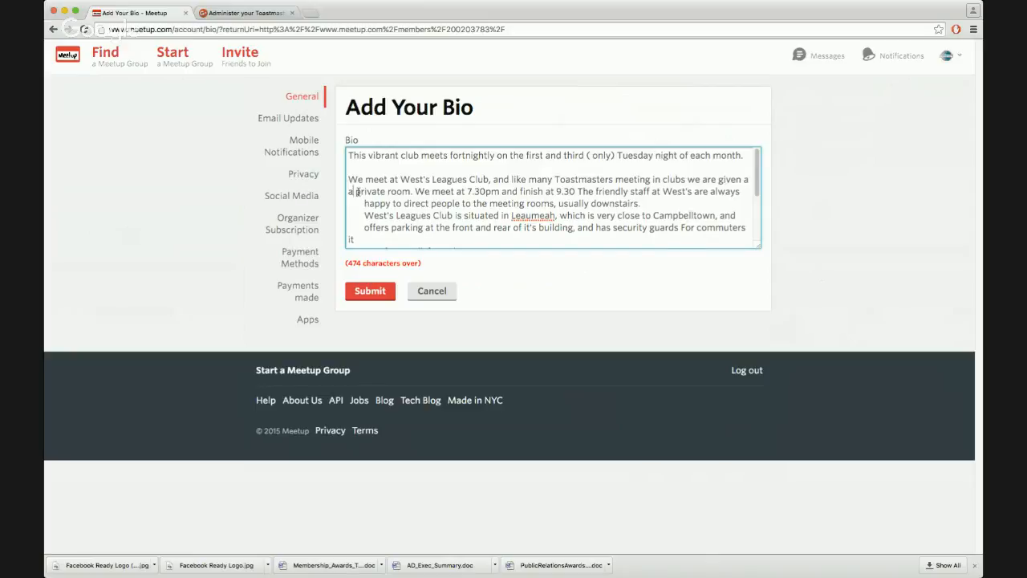
key("BackSpace")
key("BackSpace")
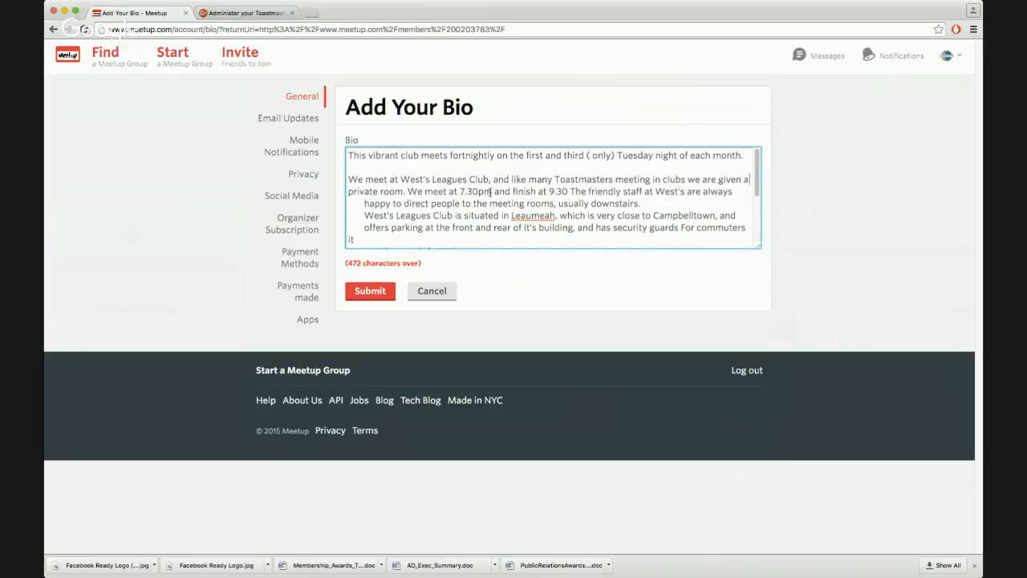
Join 'happy to direct people to the meeting rooms' onto the line ending with 'always'
double_click(364, 203)
key("BackSpace")
key("BackSpace")
key("BackSpace")
key("BackSpace")
key("BackSpace")
key("BackSpace")
key("BackSpace")
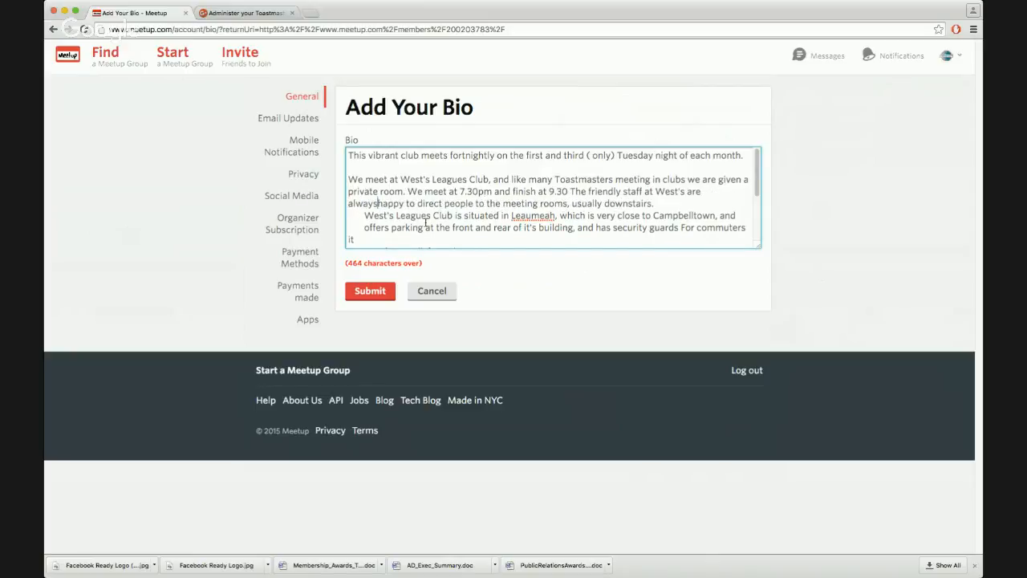
key("Delete")
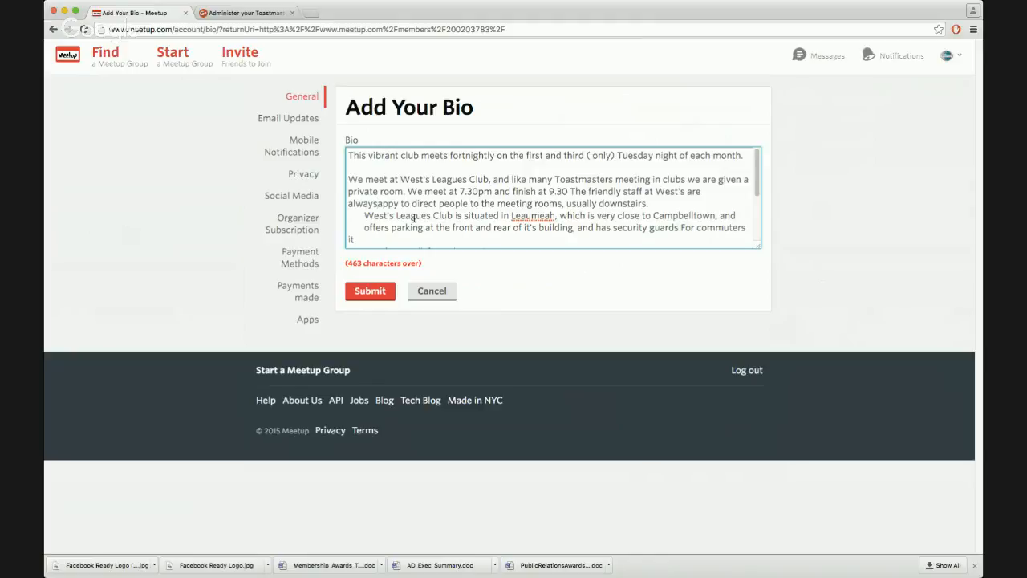
type("h")
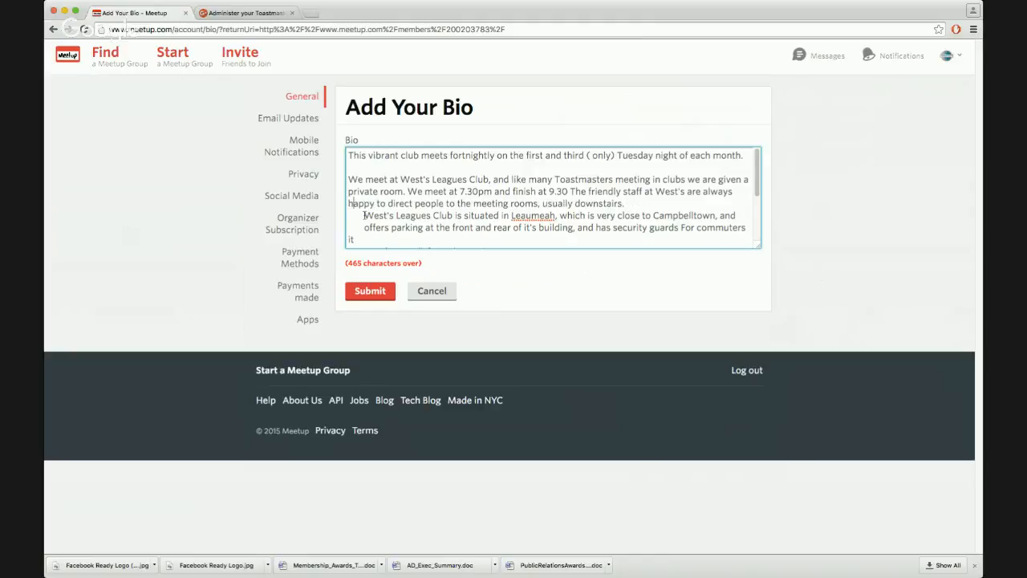
Remove the indent before 'West's Leagues Club is situated' and make it a new paragraph
key("BackSpace")
key("BackSpace")
key("BackSpace")
key("BackSpace")
key("BackSpace")
key("BackSpace")
key("BackSpace")
key("Return")
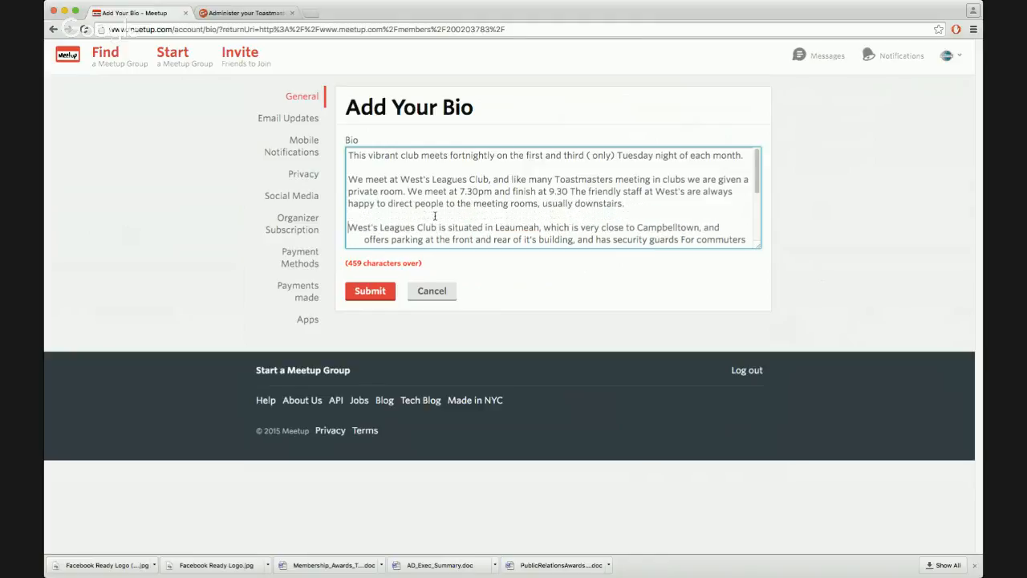
Join 'offers parking at the front' onto the previous line of the West's Leagues Club paragraph
scroll(407, 227, "down", 2)
left_click(365, 168)
key("BackSpace")
key("BackSpace")
key("BackSpace")
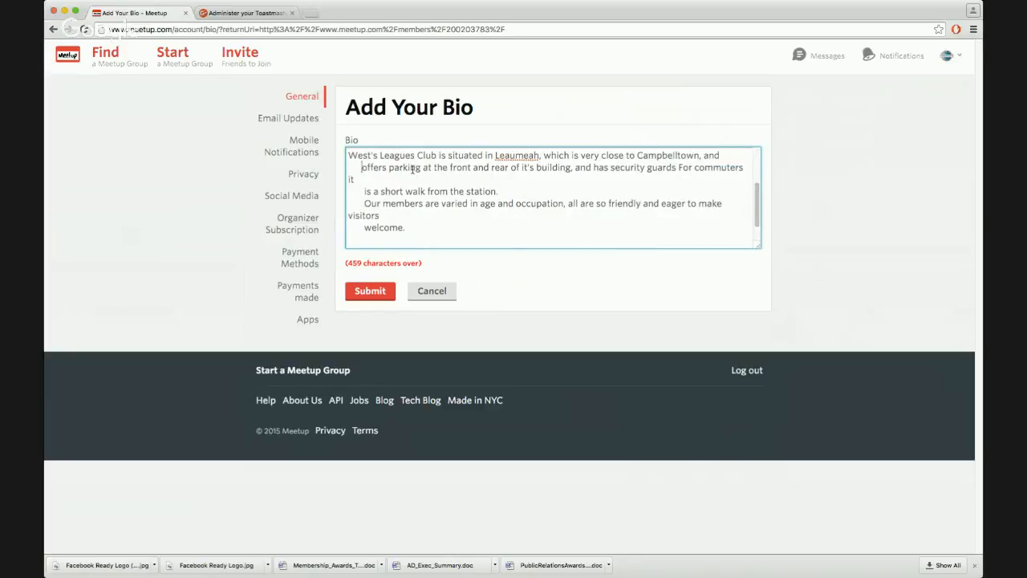
key("BackSpace")
key("BackSpace")
key("BackSpace")
key("BackSpace")
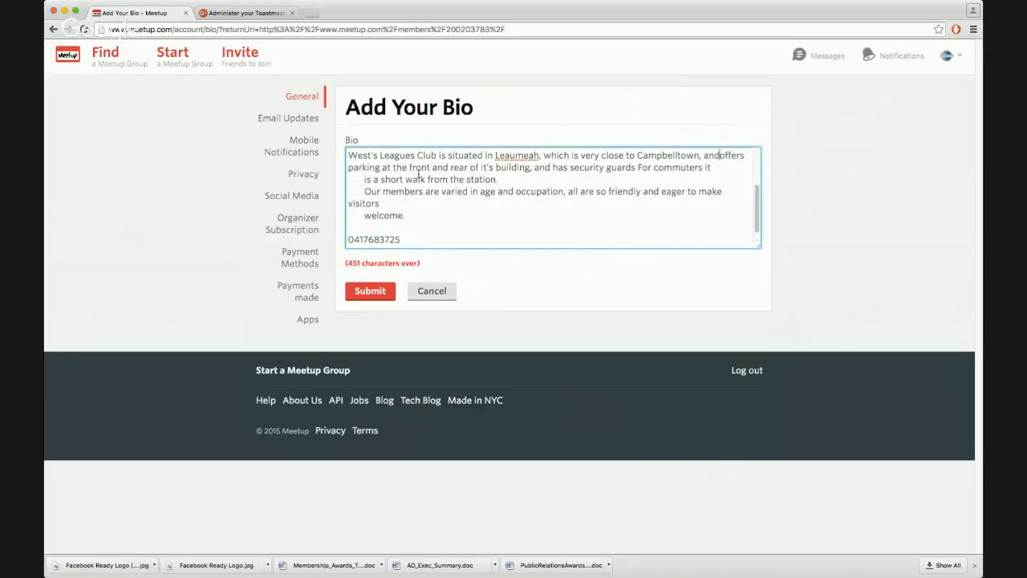
Join 'is a short walk from the station' onto the line ending with 'For commuters it'
left_click(363, 178)
key("BackSpace")
key("BackSpace")
key("BackSpace")
key("BackSpace")
key("BackSpace")
key("BackSpace")
key("BackSpace")
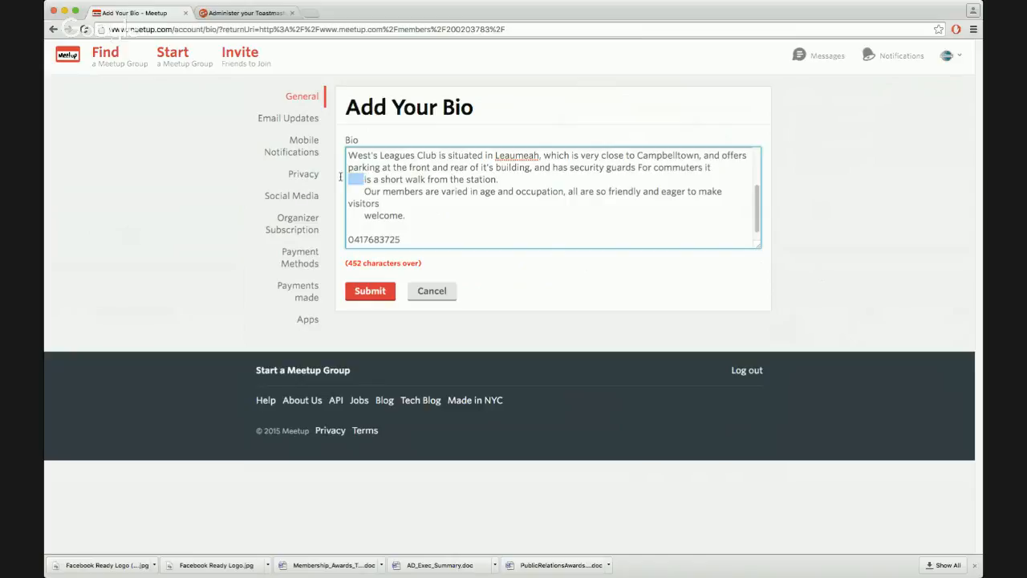
key("BackSpace")
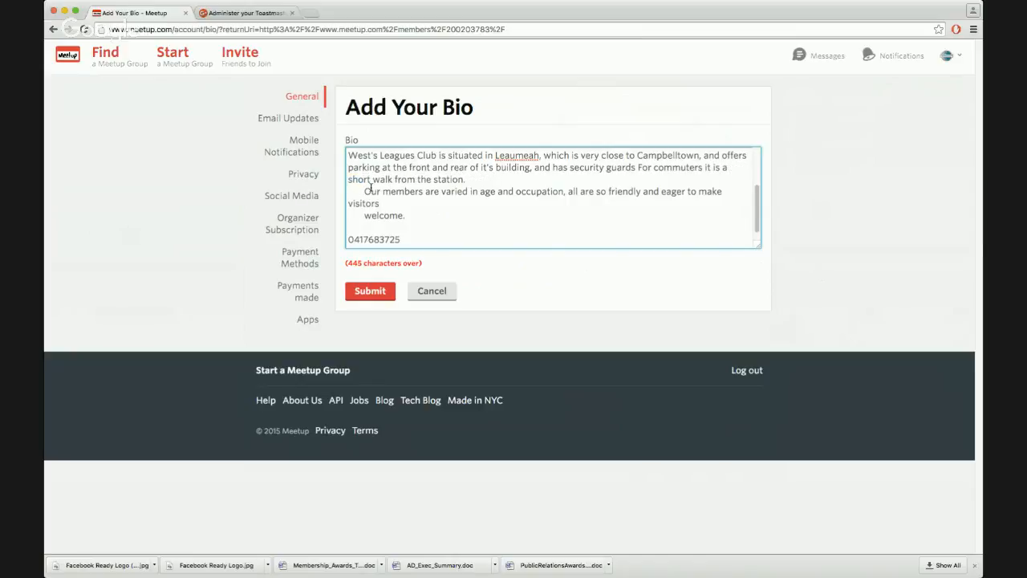
Remove the indent before 'Our members are varied' and start it as a new paragraph
left_click(365, 191)
key("BackSpace")
key("BackSpace")
key("BackSpace")
key("BackSpace")
key("BackSpace")
key("BackSpace")
key("BackSpace")
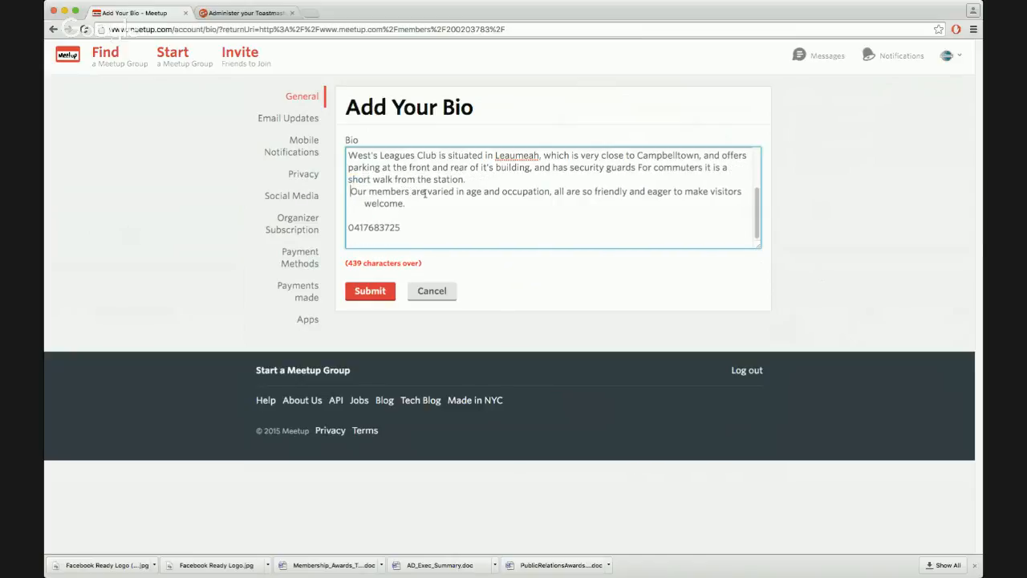
key("Return")
Join 'welcome.' onto the line ending with 'make visitors'
left_click(365, 215)
key("BackSpace")
key("BackSpace")
key("BackSpace")
key("BackSpace")
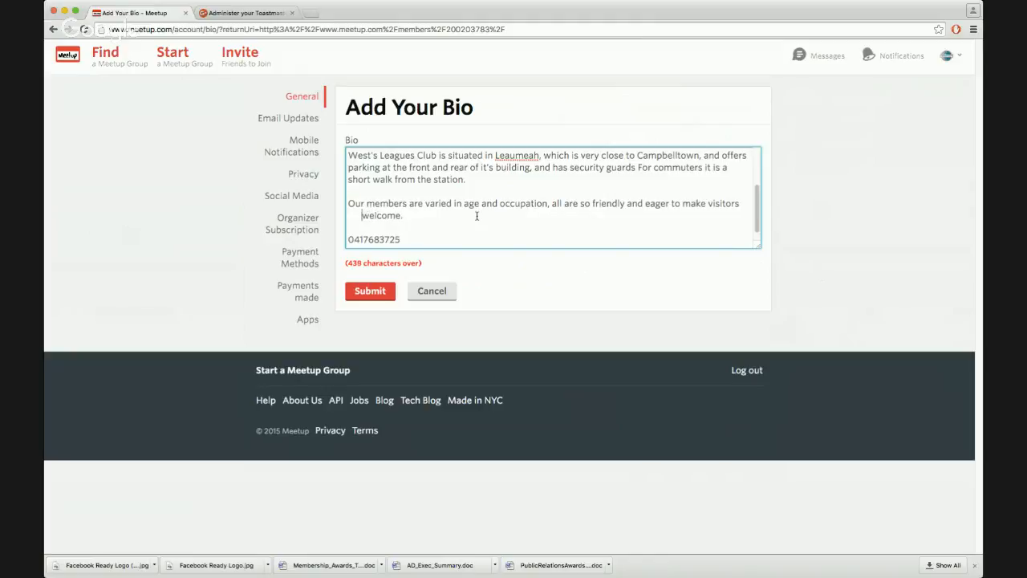
key("BackSpace")
key("BackSpace")
key("BackSpace")
key("BackSpace")
Insert 'You can call us on' before the phone number on the last line
left_click(405, 238)
left_click(349, 239)
type("You can")
type(" call us o")
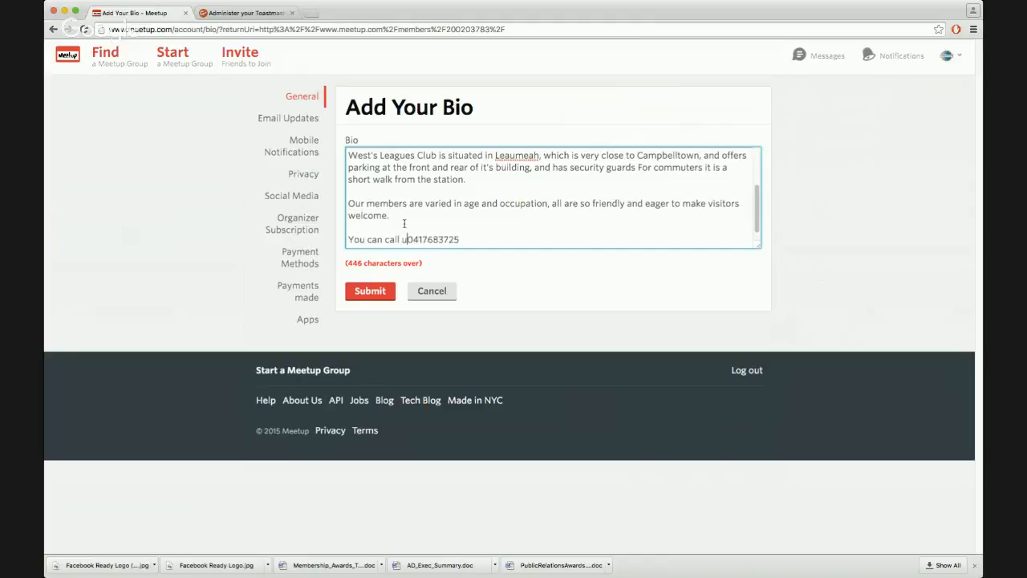
type("n")
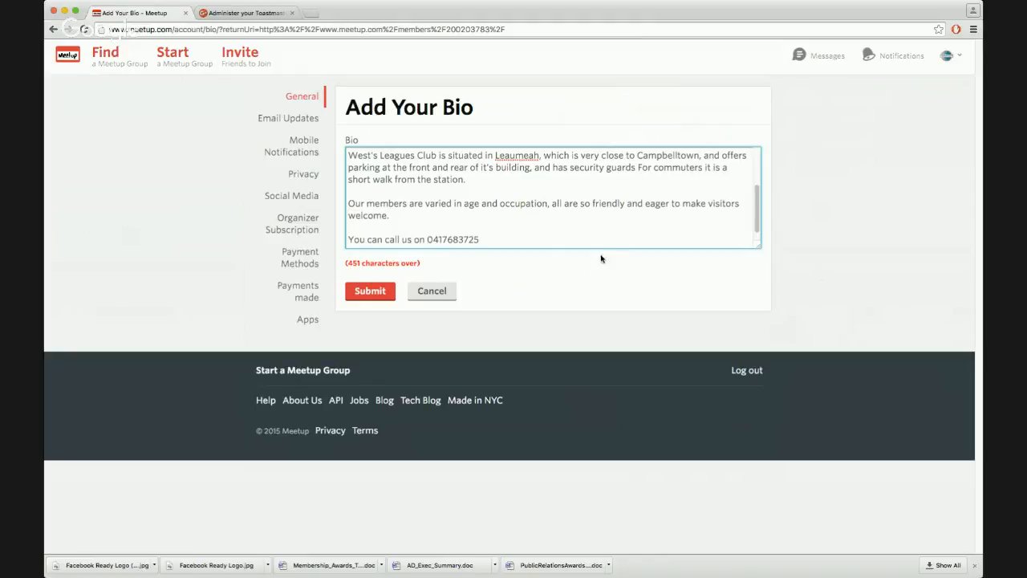
Correct 'Leaumeah' to 'Leumeah' in the West's Leagues Club paragraph
scroll(541, 219, "up", 5)
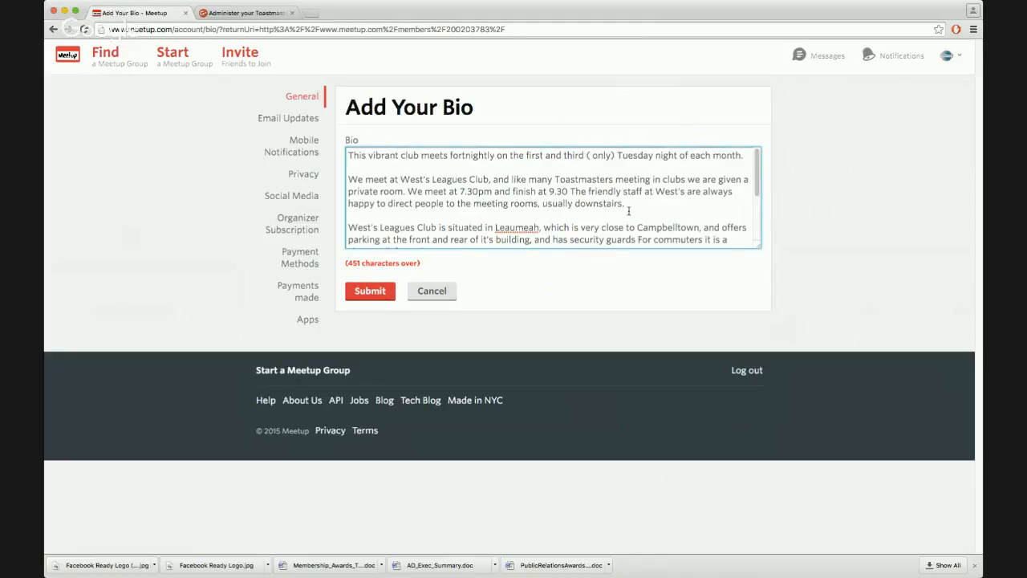
left_click(511, 228)
key("BackSpace")
left_click(536, 228)
type(",")
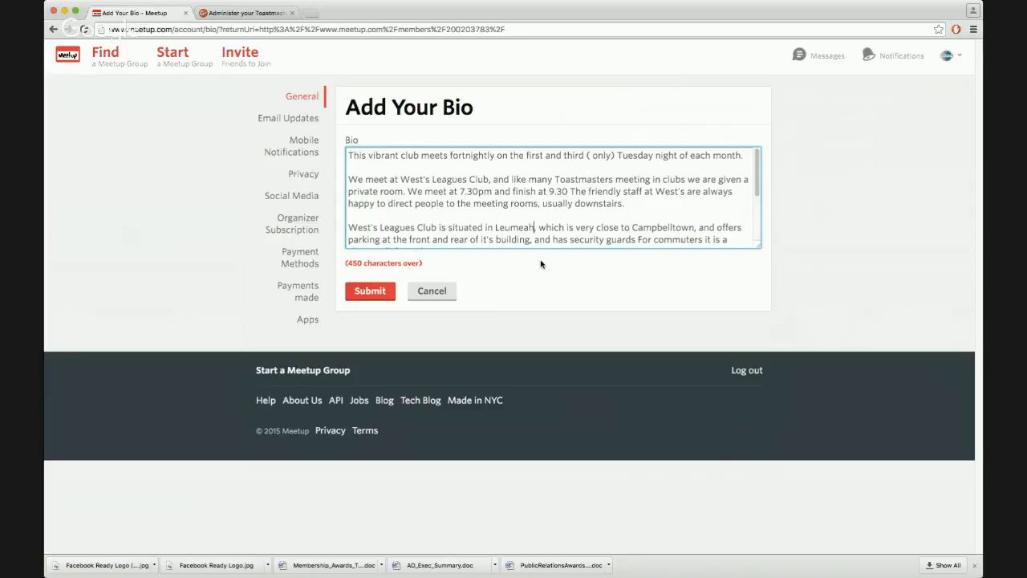
Try to submit the edited bio
left_click(372, 295)
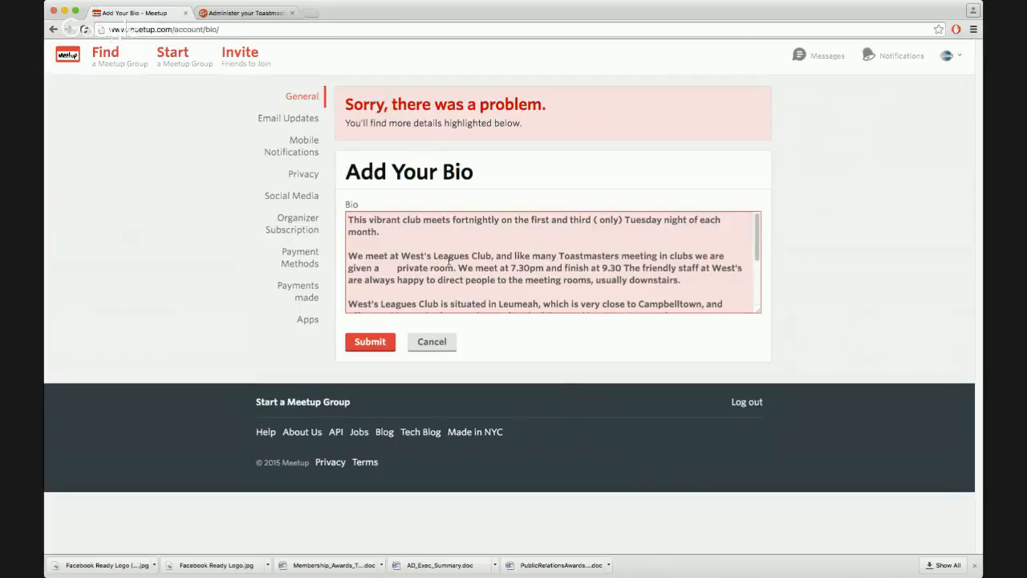
scroll(420, 276, "down", 3)
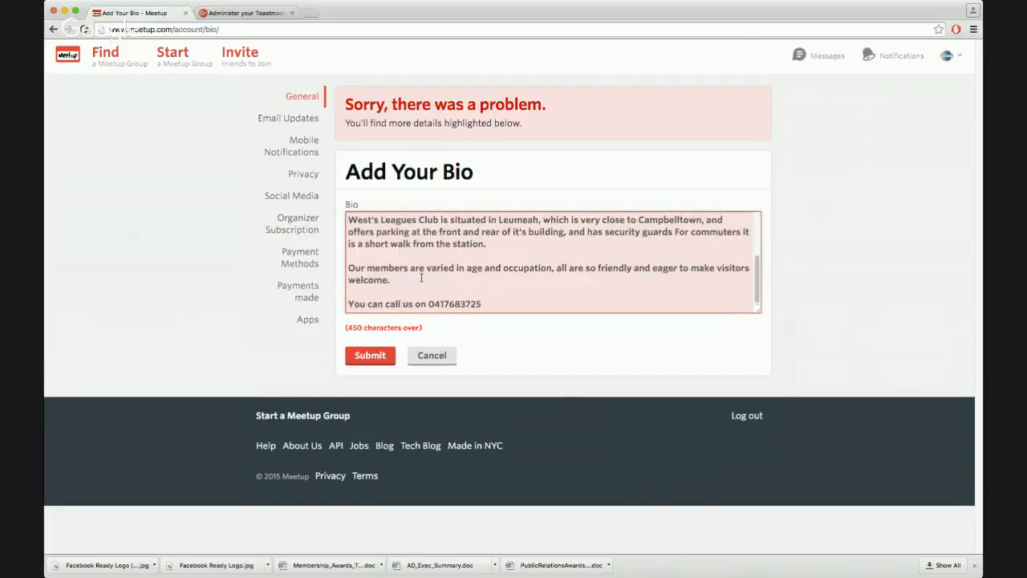
scroll(493, 267, "up", 5)
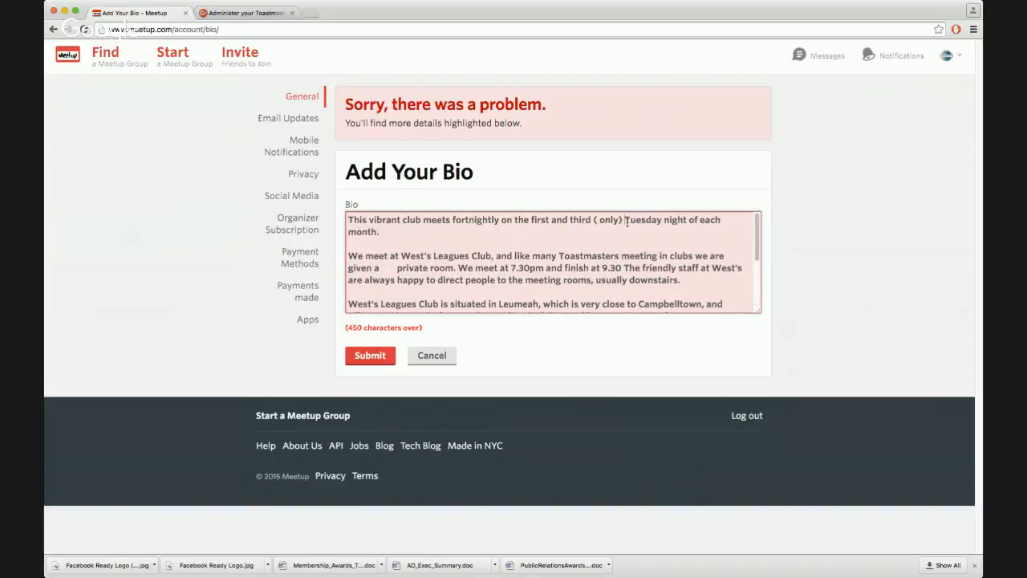
Delete '( only)' from the first sentence of the bio
left_click_drag(626, 221, 599, 220)
key("BackSpace")
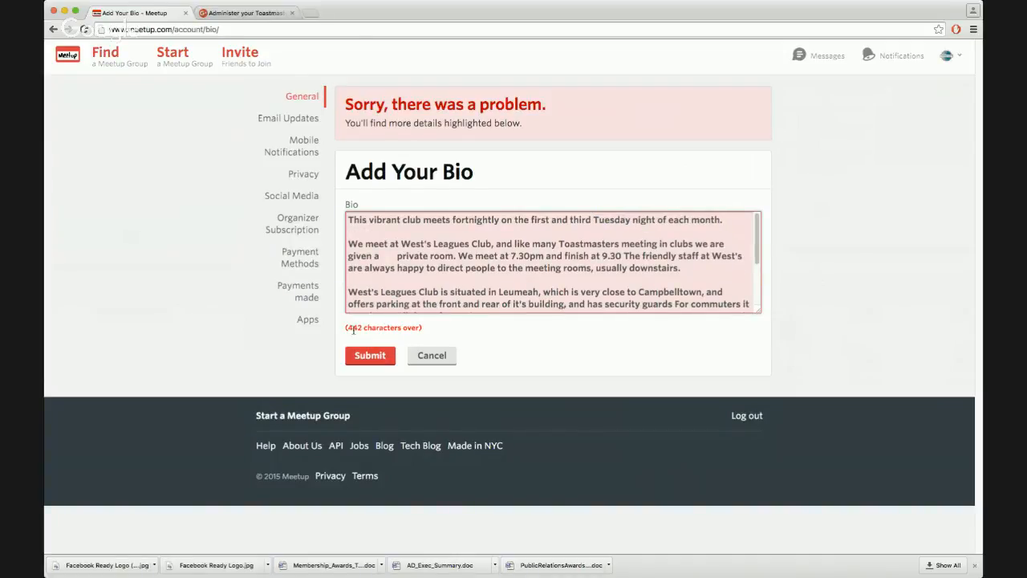
Remove the extra spaces before 'private room' in the bio's second paragraph
left_click_drag(346, 327, 445, 325)
left_click(452, 279)
key("BackSpace")
key("BackSpace")
key("BackSpace")
key("BackSpace")
key("BackSpace")
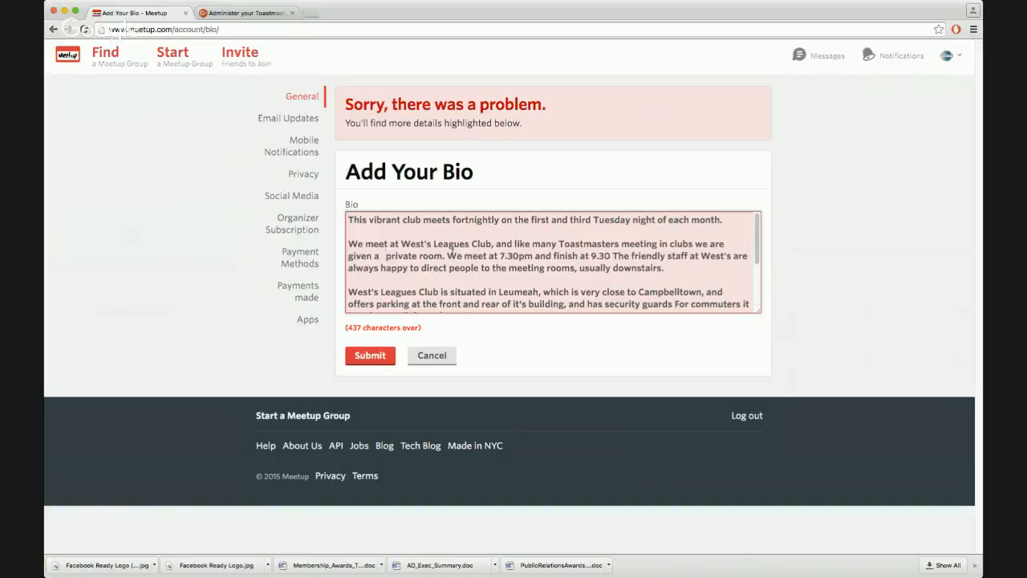
key("BackSpace")
key("BackSpace")
Delete the sentence 'We meet at 7.30pm and finish at 9.30' and join the second paragraph onto the first
left_click_drag(443, 256, 607, 255)
key("BackSpace")
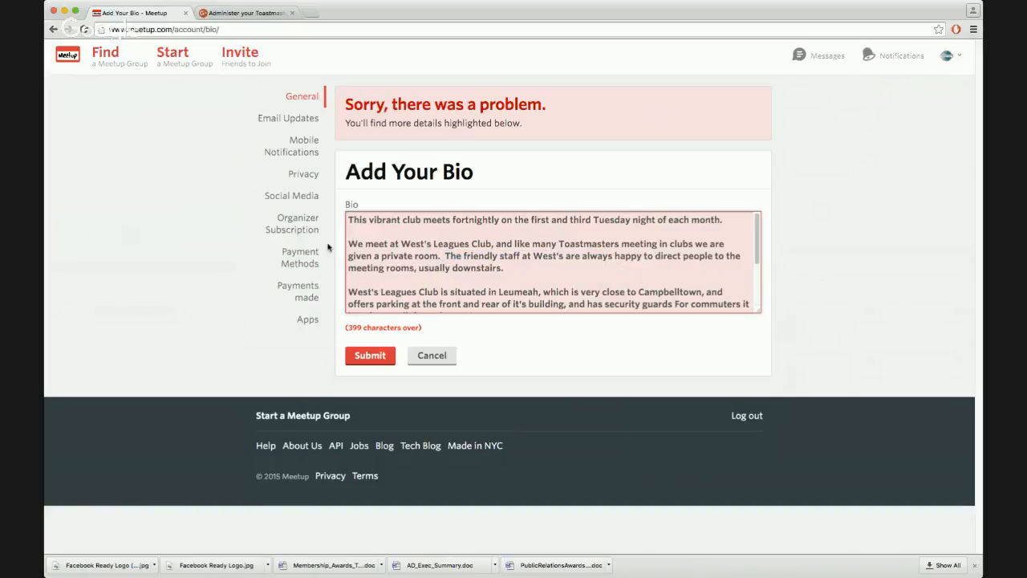
left_click(349, 244)
key("BackSpace")
key("BackSpace")
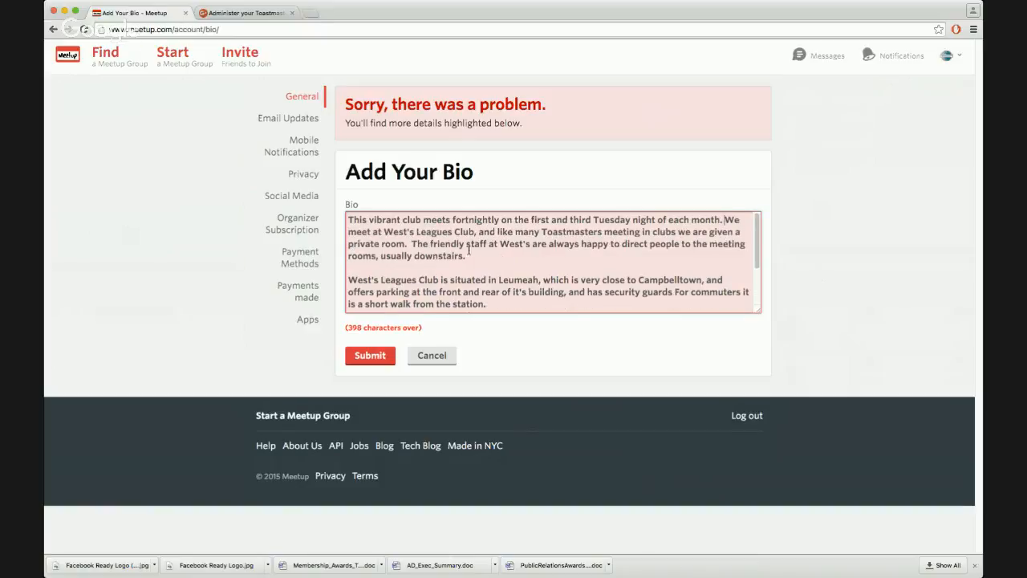
Delete the whole West's Leagues Club location and parking paragraph from the bio
scroll(546, 265, "down", 2)
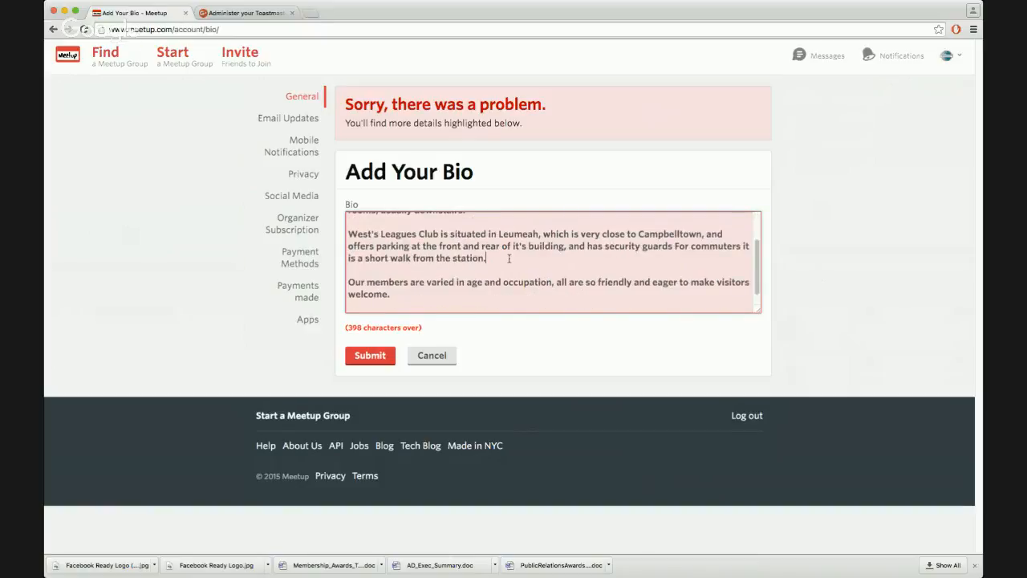
triple_click(509, 258)
key("BackSpace")
key("BackSpace")
left_click(359, 256)
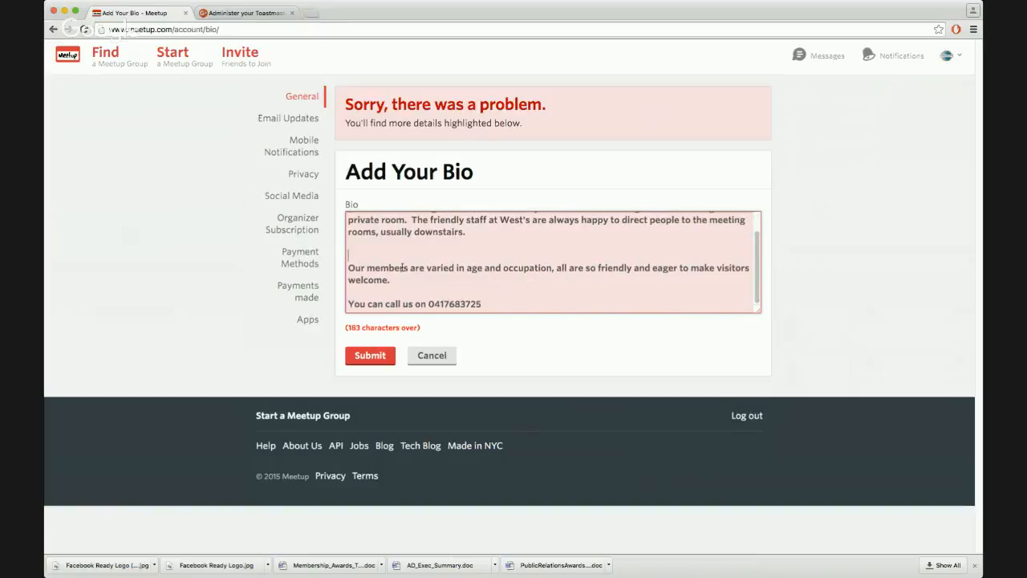
key("BackSpace")
Delete the sentence about the friendly staff directing people to the meeting rooms
scroll(550, 269, "up", 1)
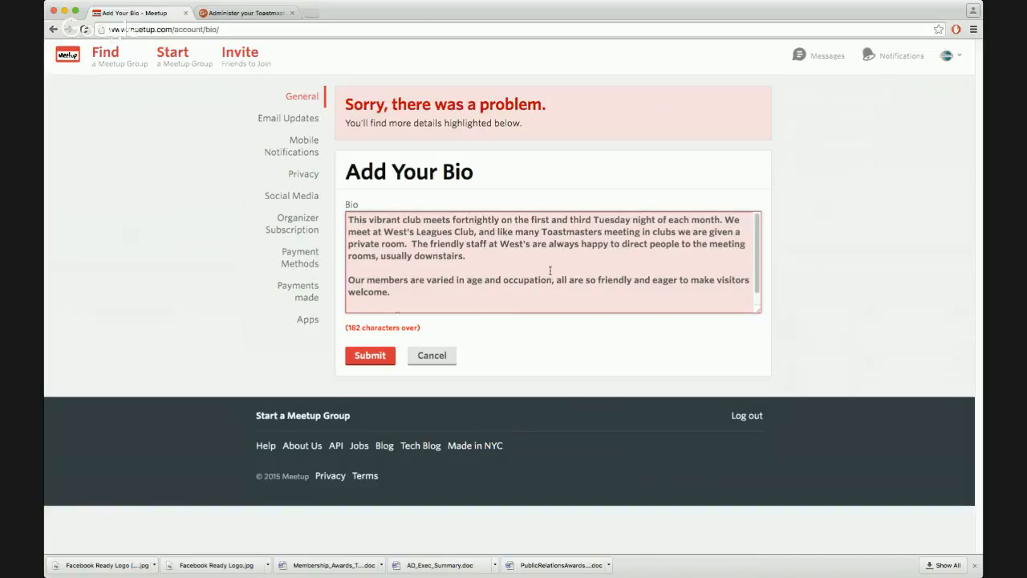
left_click(509, 260)
left_click_drag(486, 253, 409, 244)
key("BackSpace")
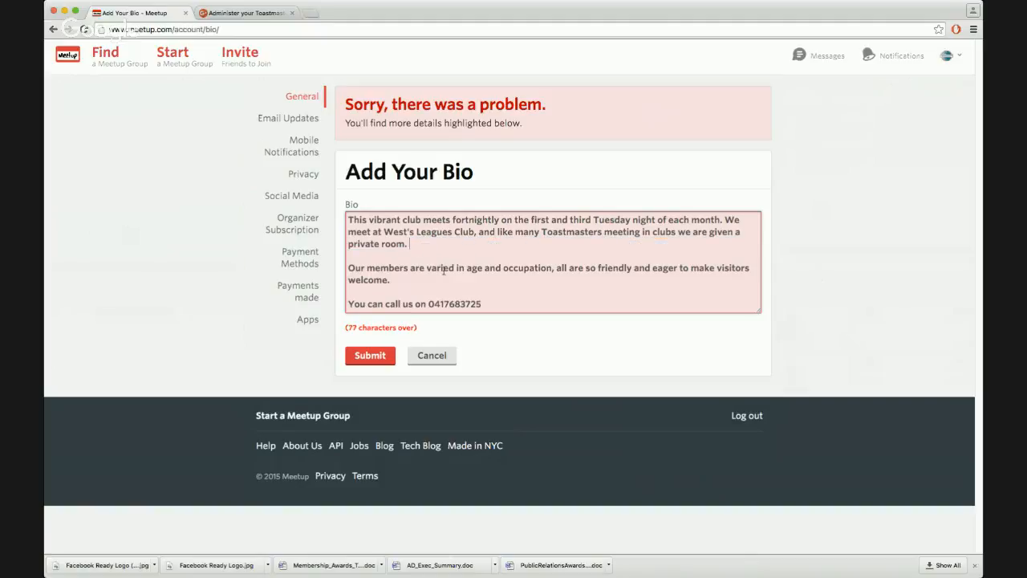
Join the 'Our members are varied' paragraph onto the end of the first paragraph
left_click(408, 279)
left_click(347, 267)
key("BackSpace")
key("BackSpace")
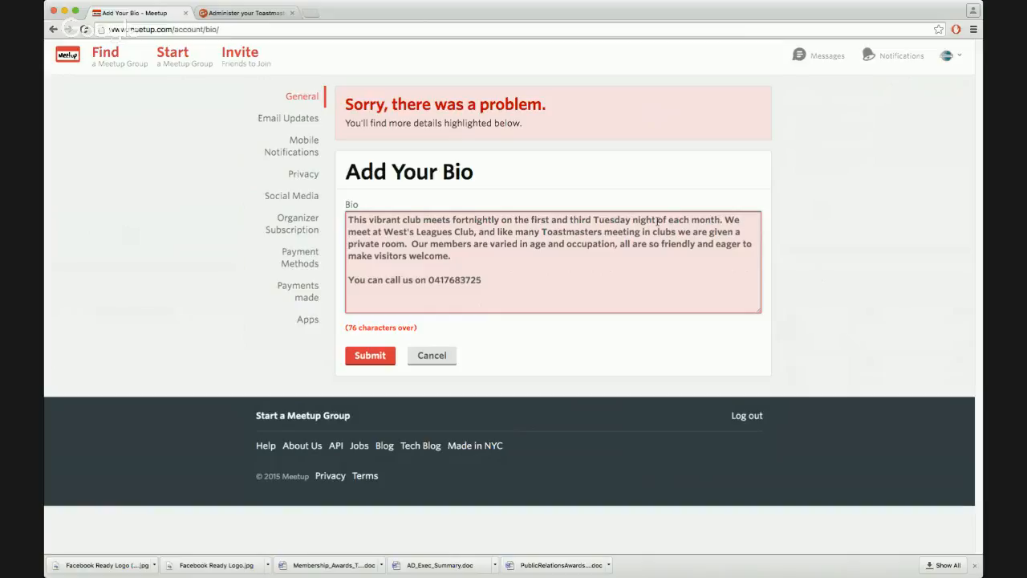
Replace '. We meet at' with ' @' after 'each month' and remove the double space after 'room.'
left_click_drag(382, 232, 727, 219)
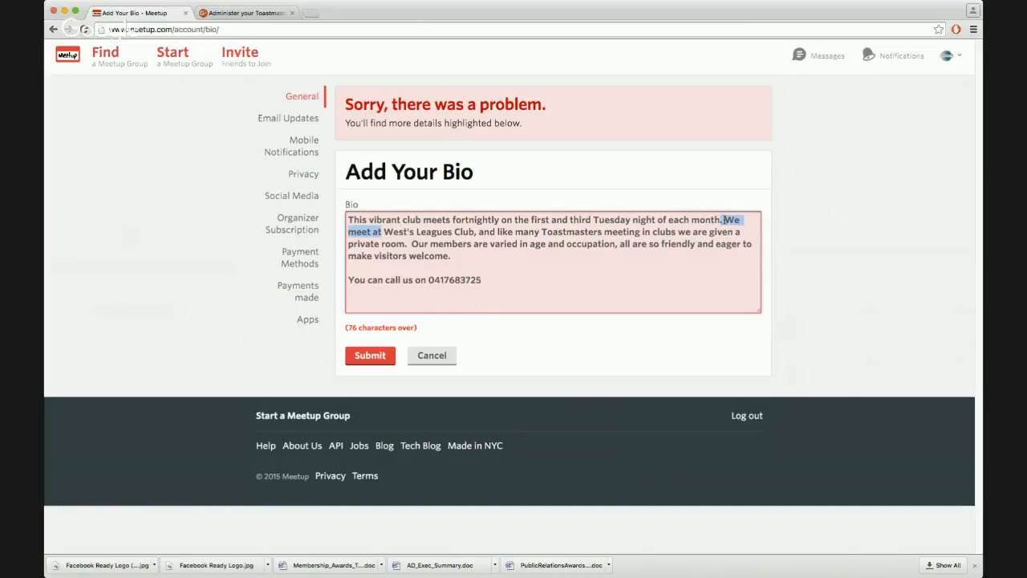
type("@")
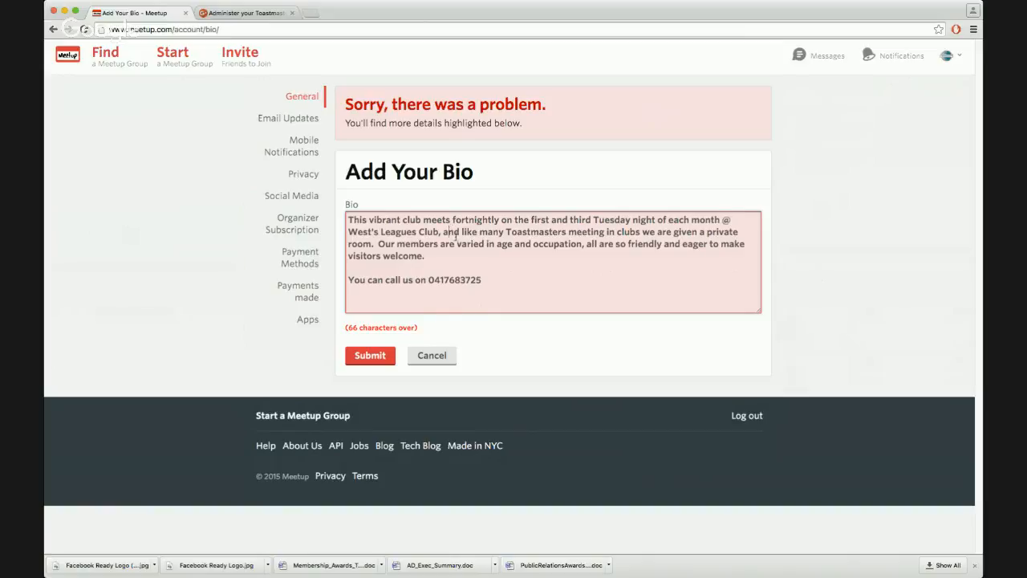
left_click(377, 243)
key("BackSpace")
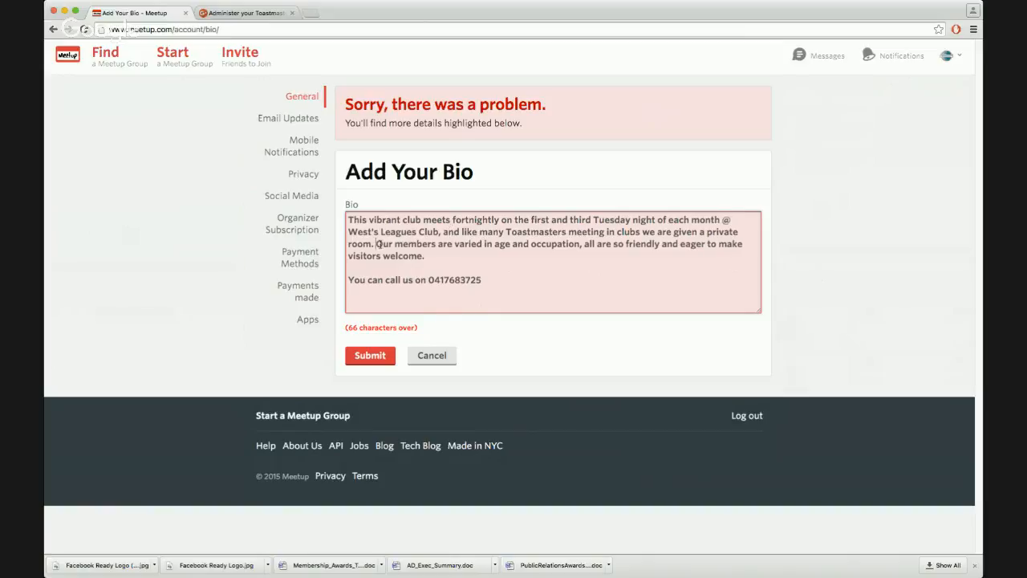
Delete 'and like many Toastmasters meeting in clubs we are given a private room' from the bio
left_click_drag(372, 243, 442, 231)
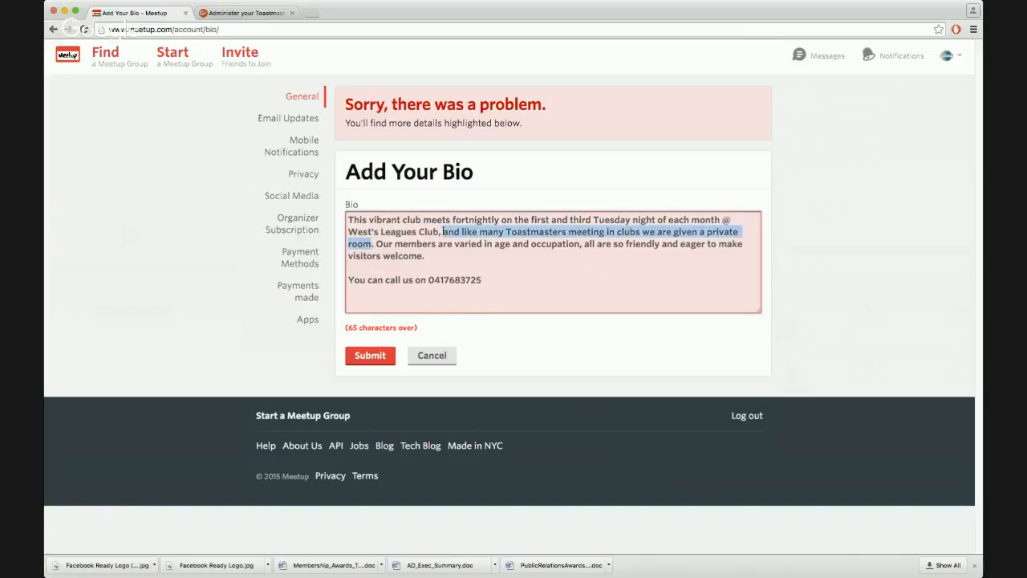
key("BackSpace")
key("BackSpace")
key("BackSpace")
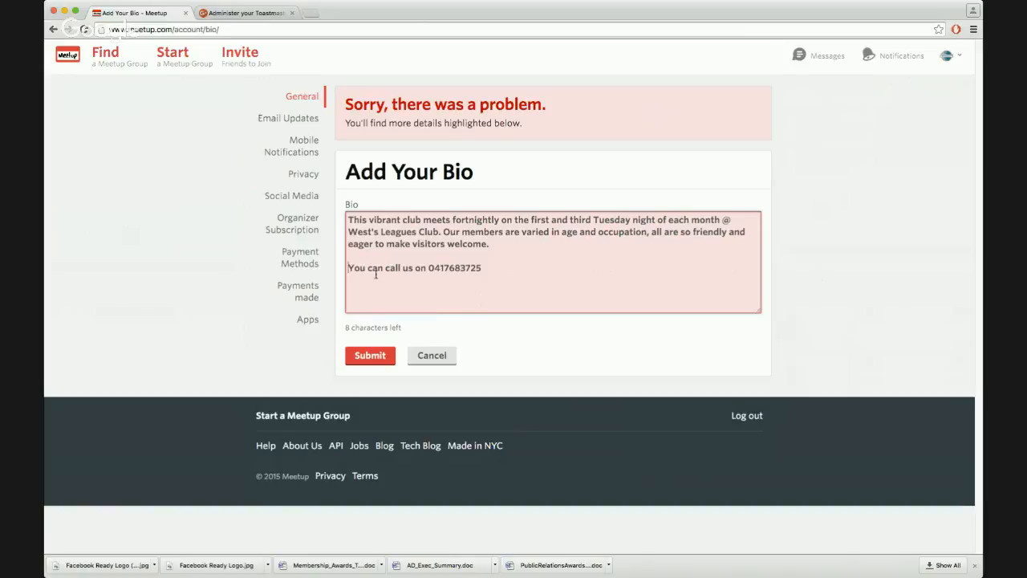
Remove the 'You can call us on' phone number sentence from the end of the bio and submit it
key("BackSpace")
key("BackSpace")
left_click(634, 241)
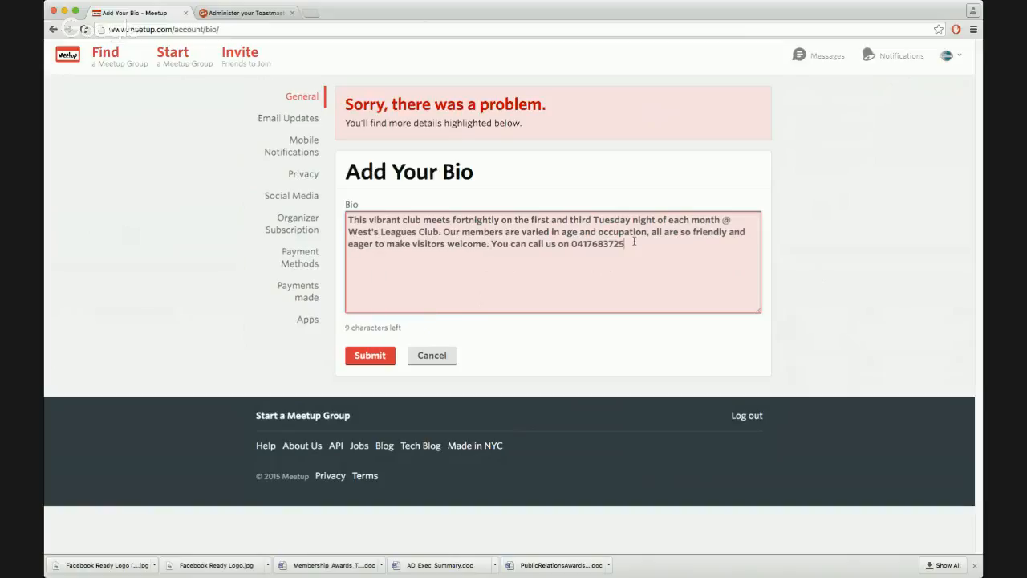
left_click(557, 243)
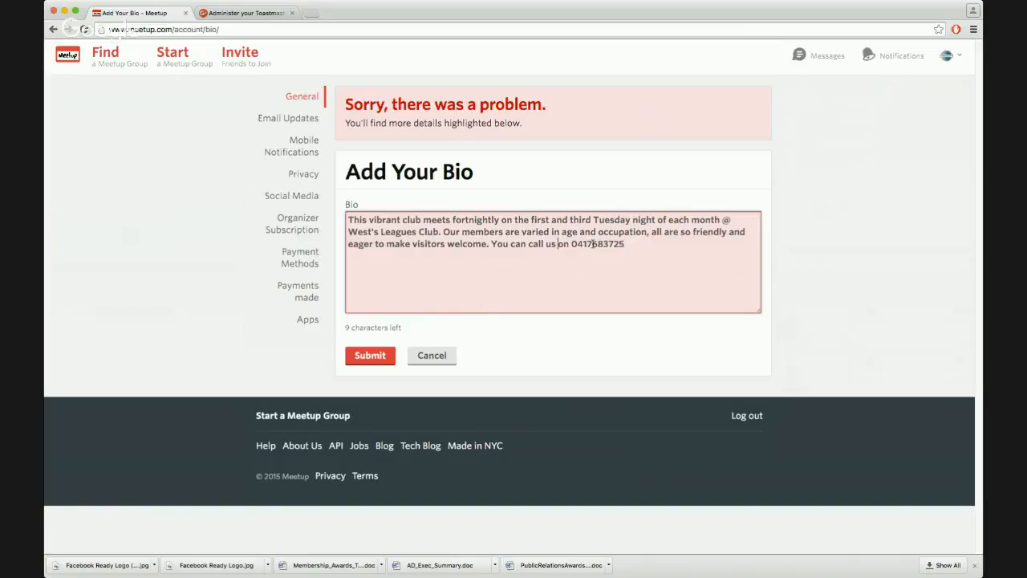
left_click(647, 243)
left_click_drag(648, 243, 488, 244)
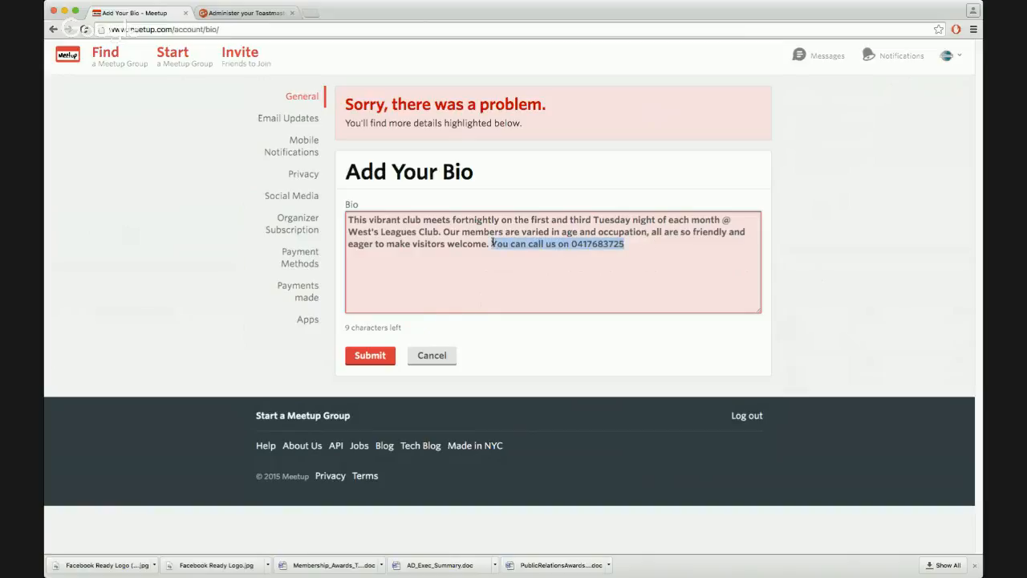
key("BackSpace")
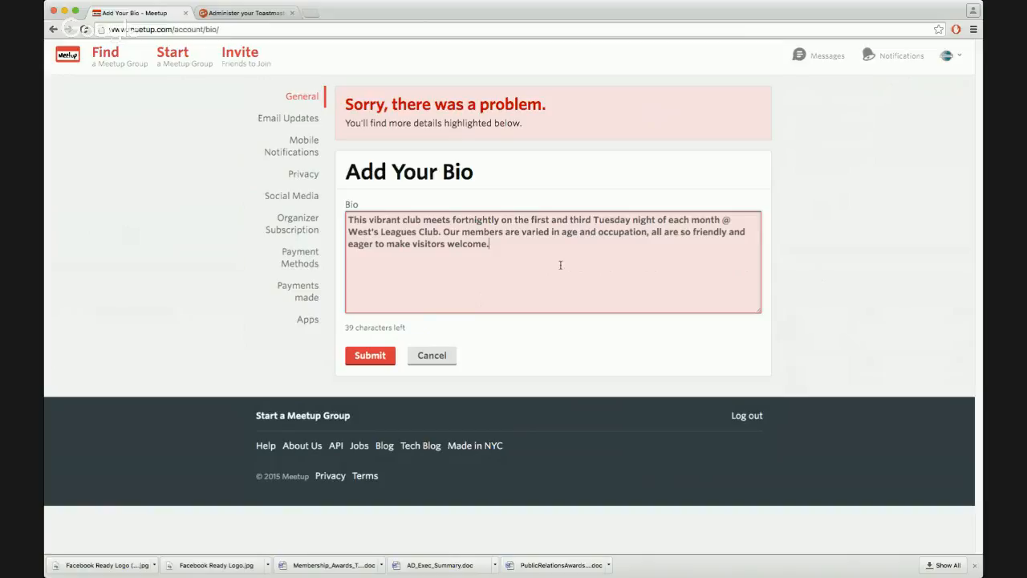
left_click(353, 362)
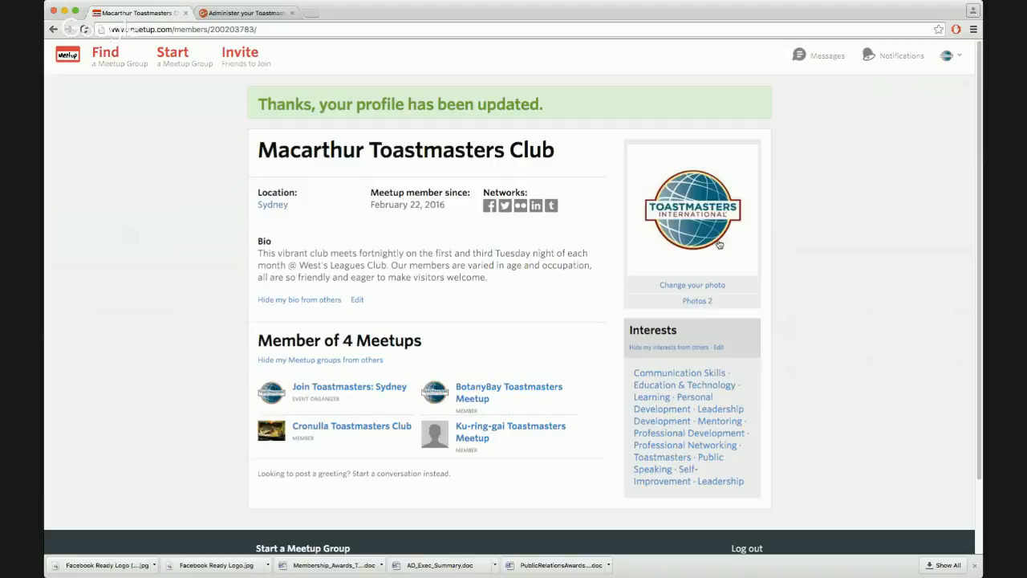
Browse the profile's photos and the profile photo options, closing them without changes
left_click(697, 301)
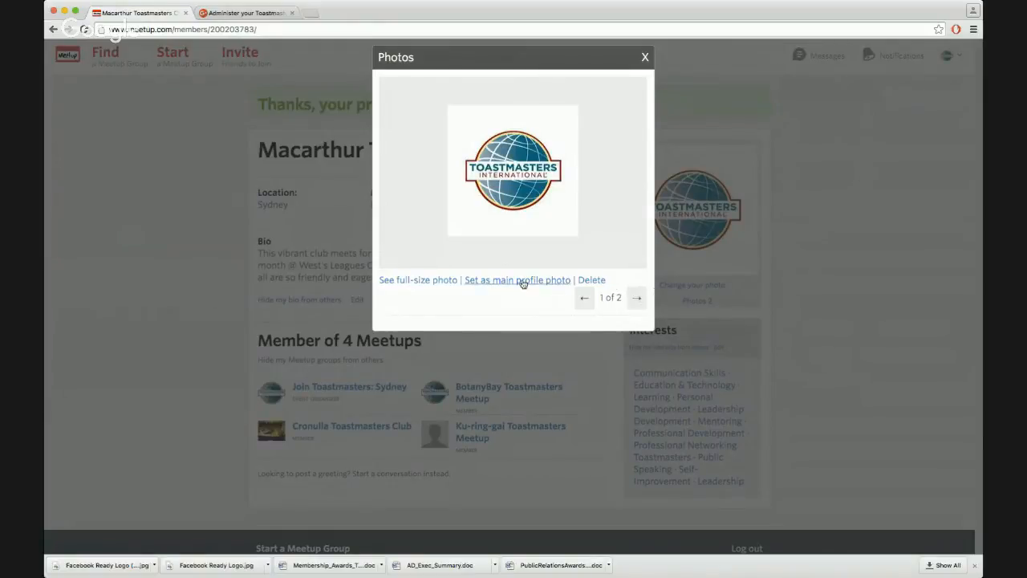
left_click(640, 300)
left_click(644, 56)
left_click(689, 284)
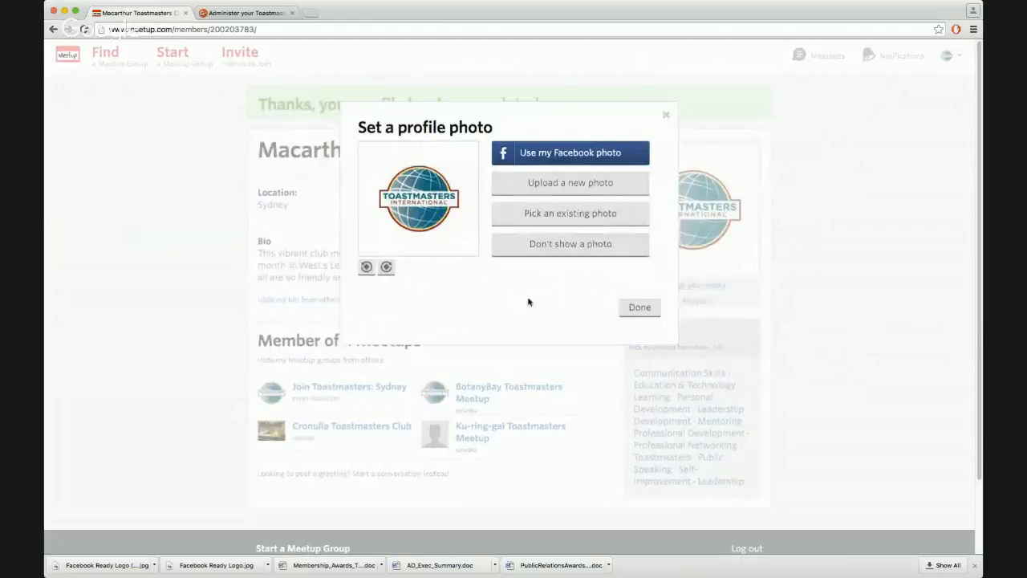
left_click(642, 314)
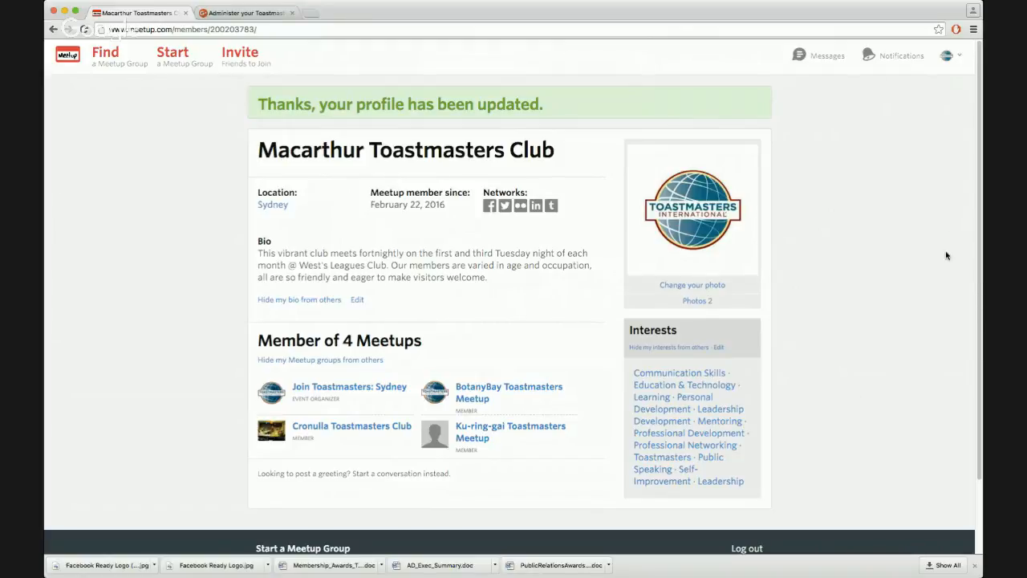
Open the account settings and add Presentations to the interests
left_click(963, 58)
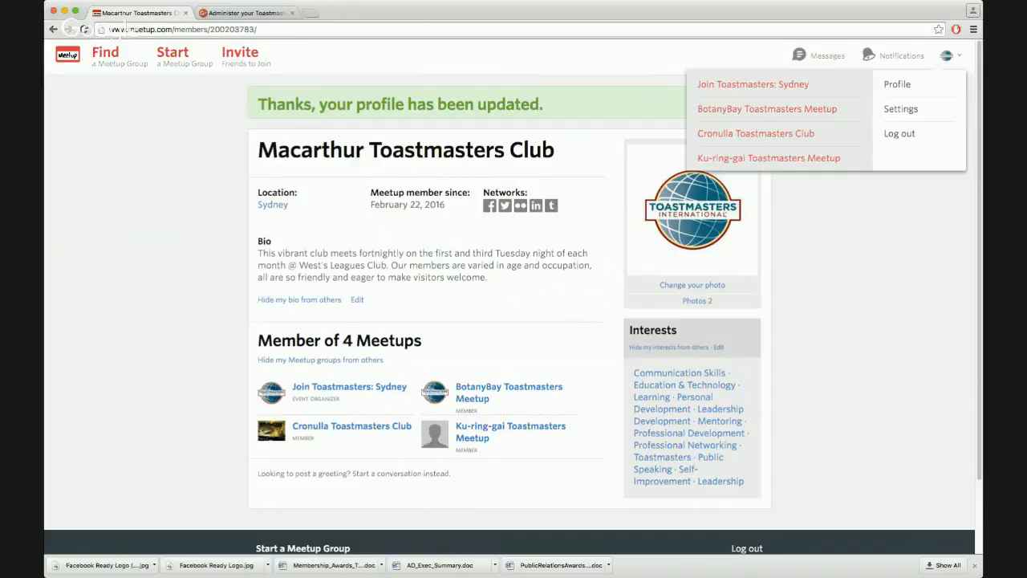
left_click(901, 110)
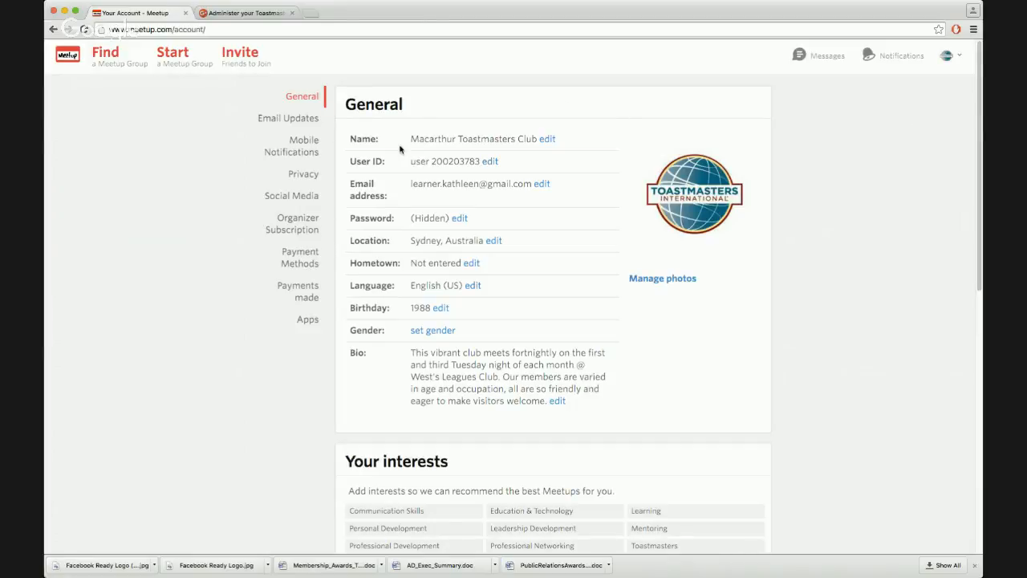
scroll(349, 404, "down", 5)
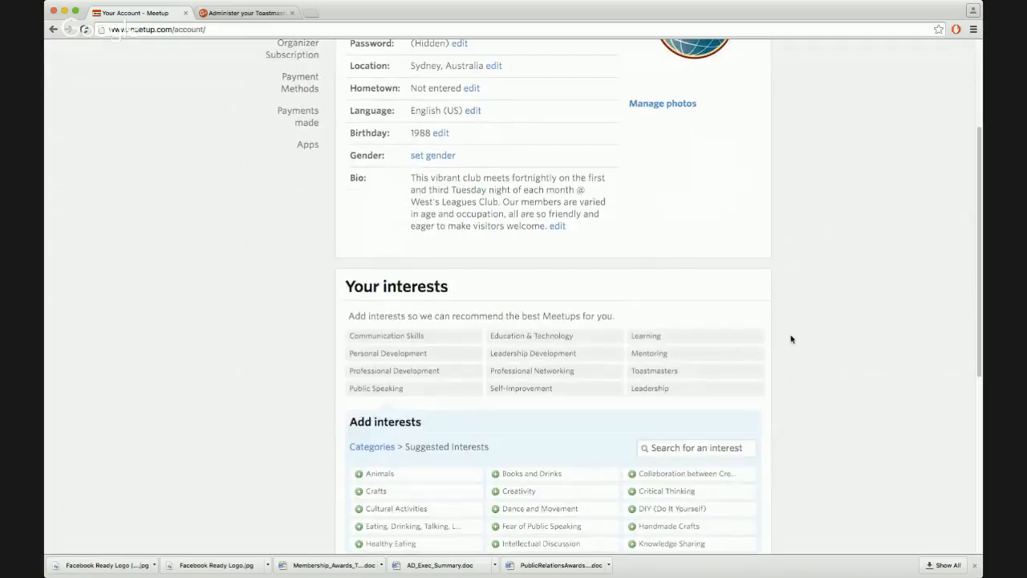
scroll(755, 406, "down", 2)
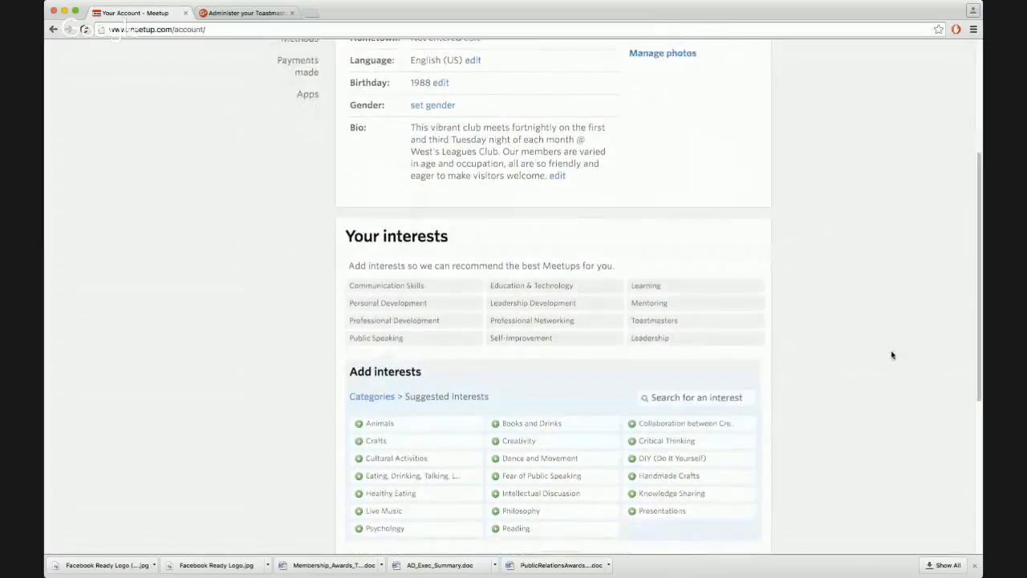
scroll(890, 354, "down", 1)
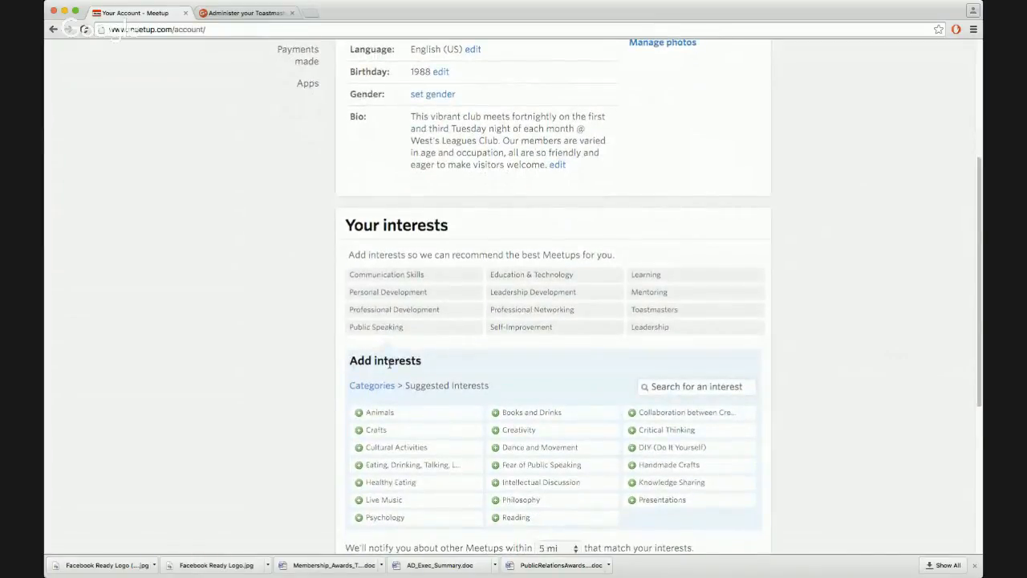
scroll(430, 366, "down", 2)
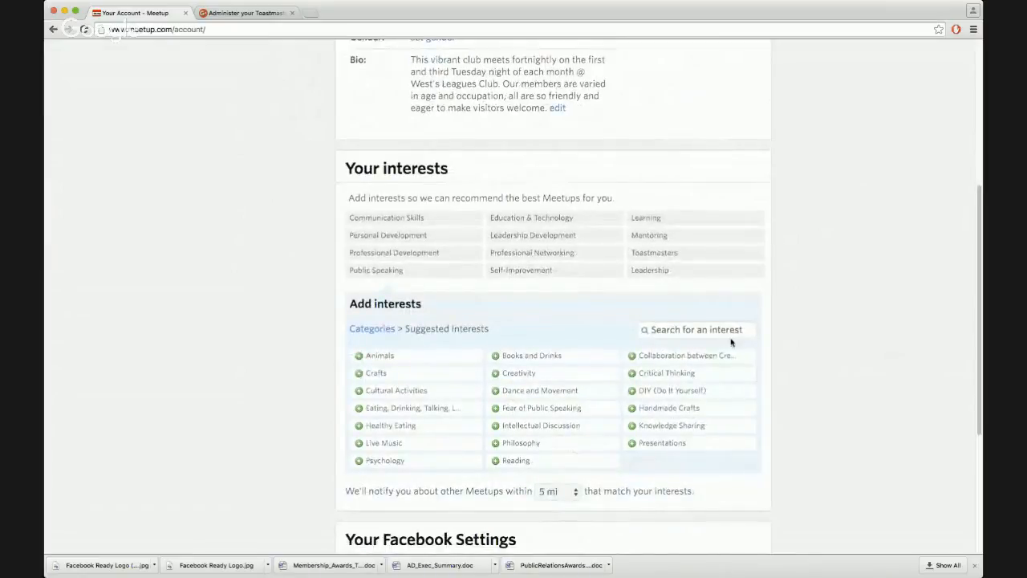
left_click(664, 444)
scroll(302, 380, "down", 5)
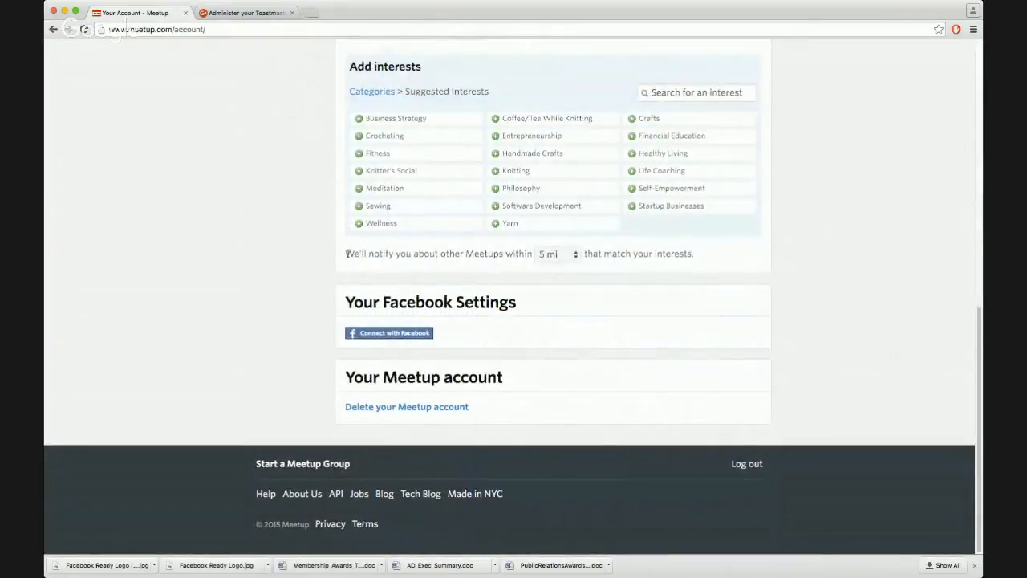
left_click_drag(346, 254, 517, 253)
left_click(543, 259)
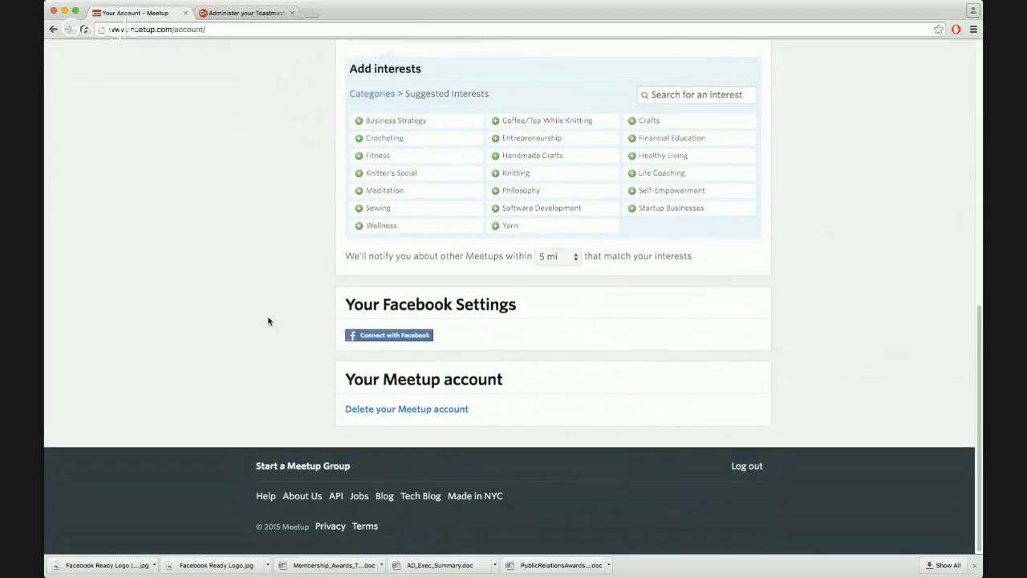
scroll(261, 342, "up", 10)
scroll(262, 342, "up", 3)
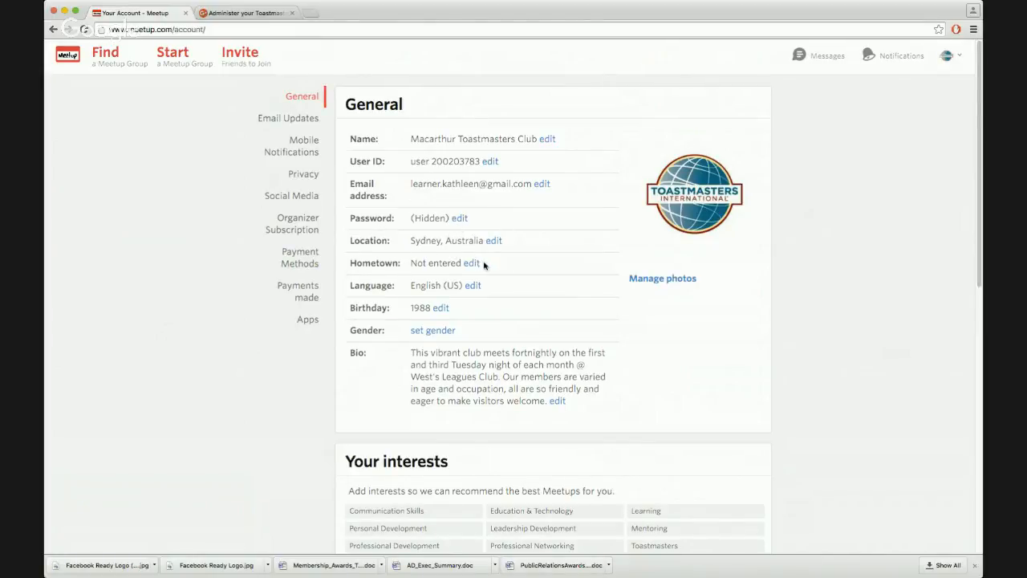
Set the hometown to Leumeah in the location settings and submit
left_click(471, 264)
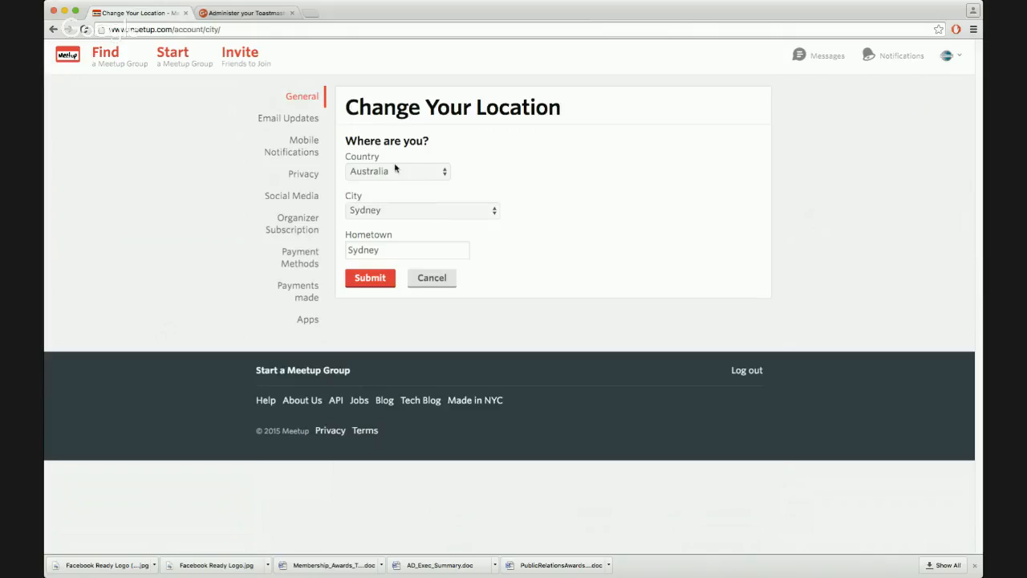
left_click(382, 209)
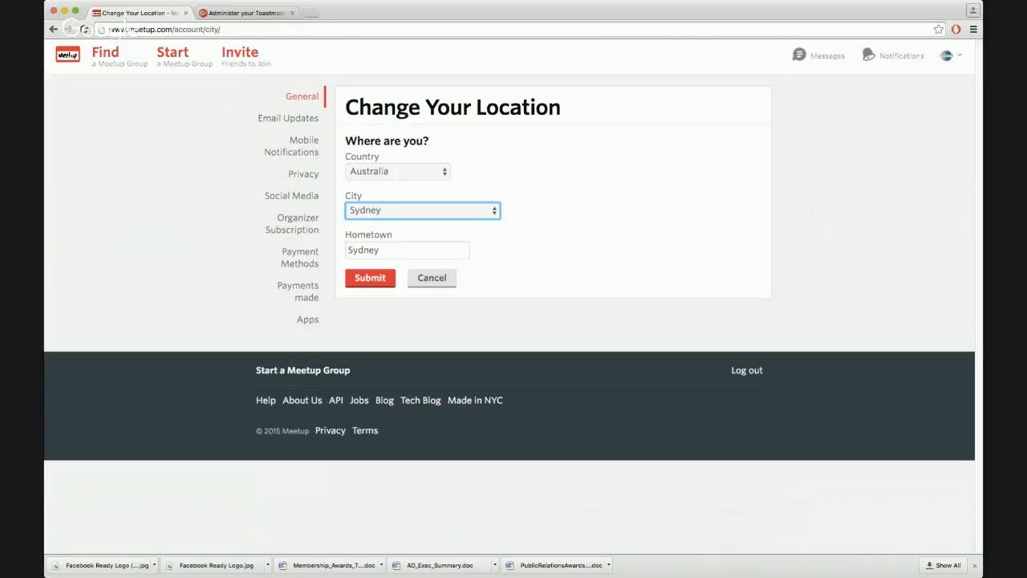
key("c")
key("Tab")
key("shift+Tab")
key("s")
left_click_drag(392, 248, 349, 246)
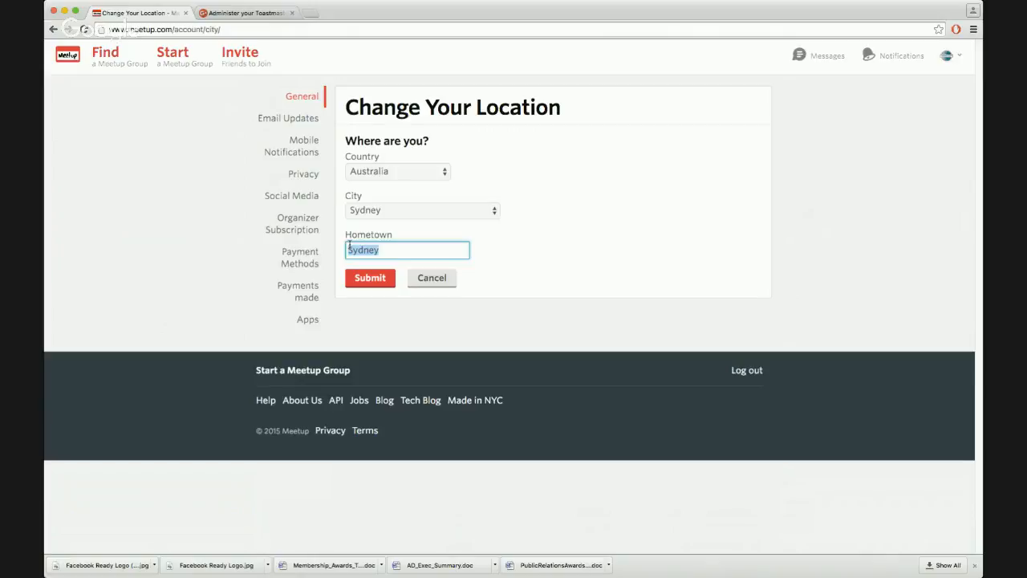
type("te")
type("umeah")
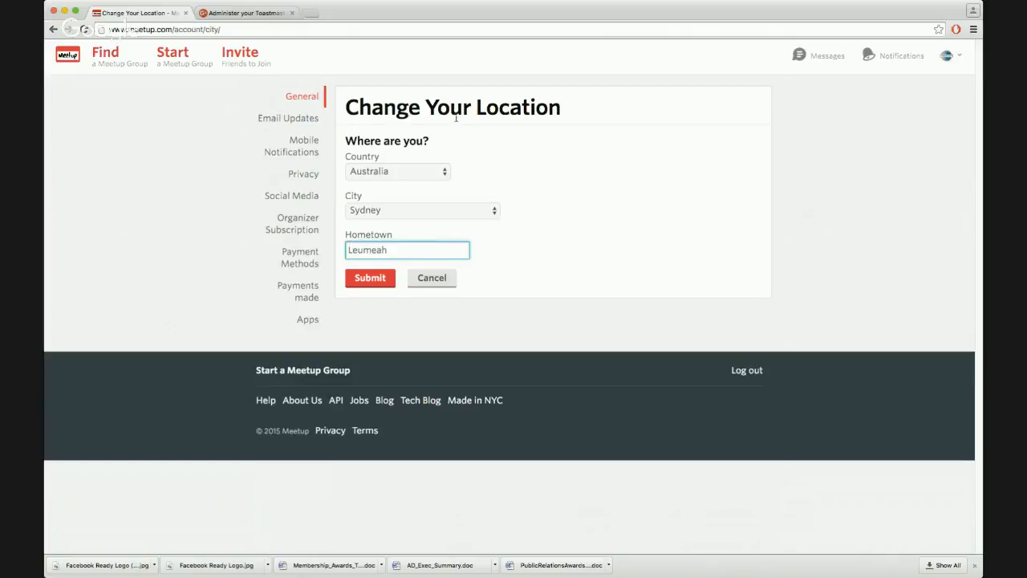
left_click(374, 279)
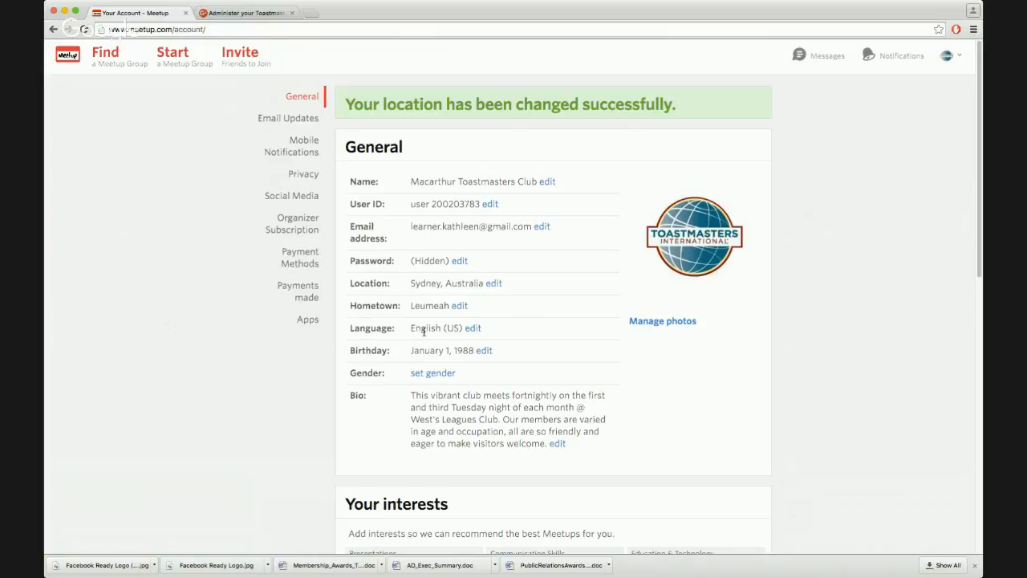
Open the language setting, look through its options and cancel without changing it
left_click(473, 330)
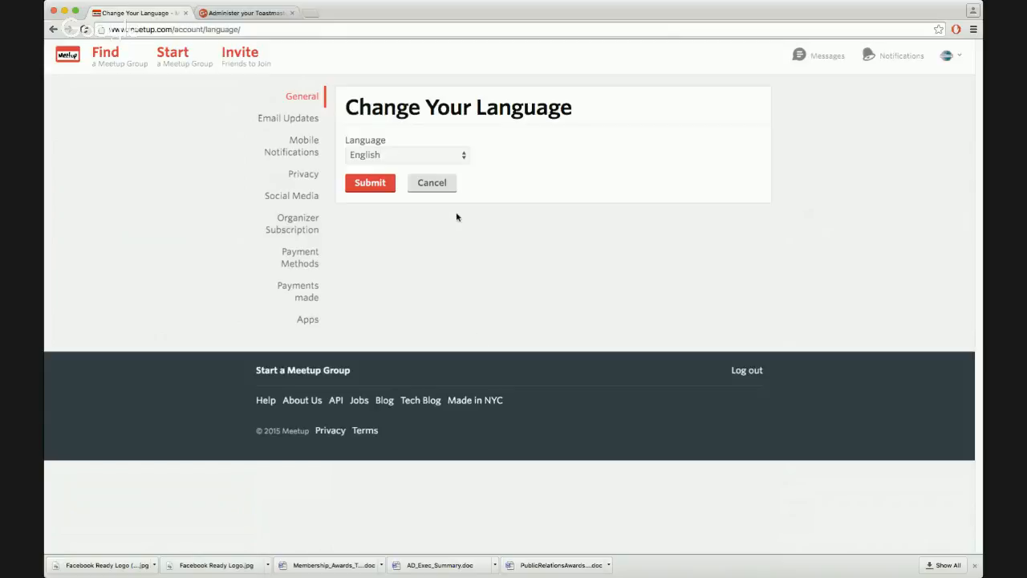
left_click(460, 156)
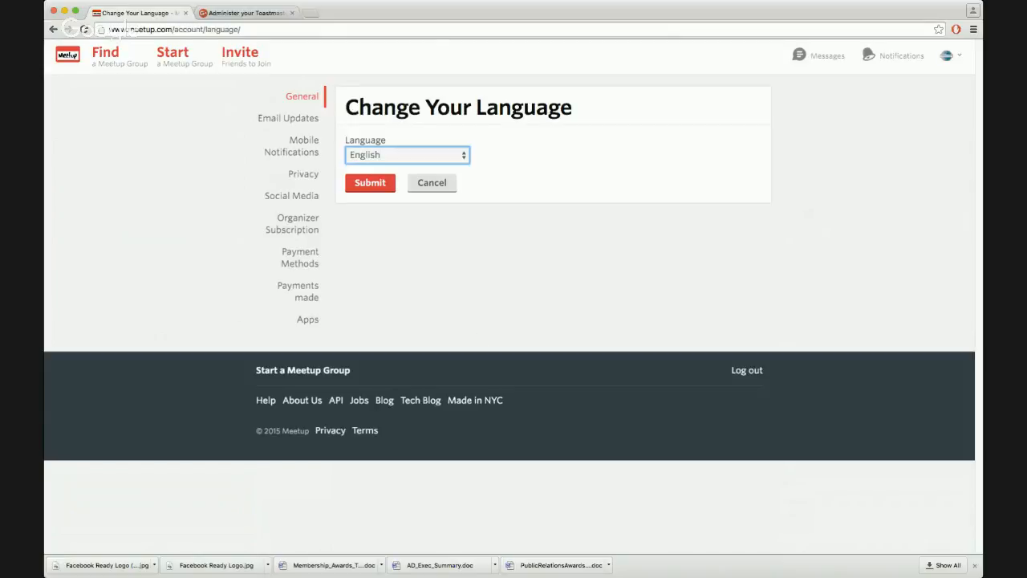
left_click(500, 156)
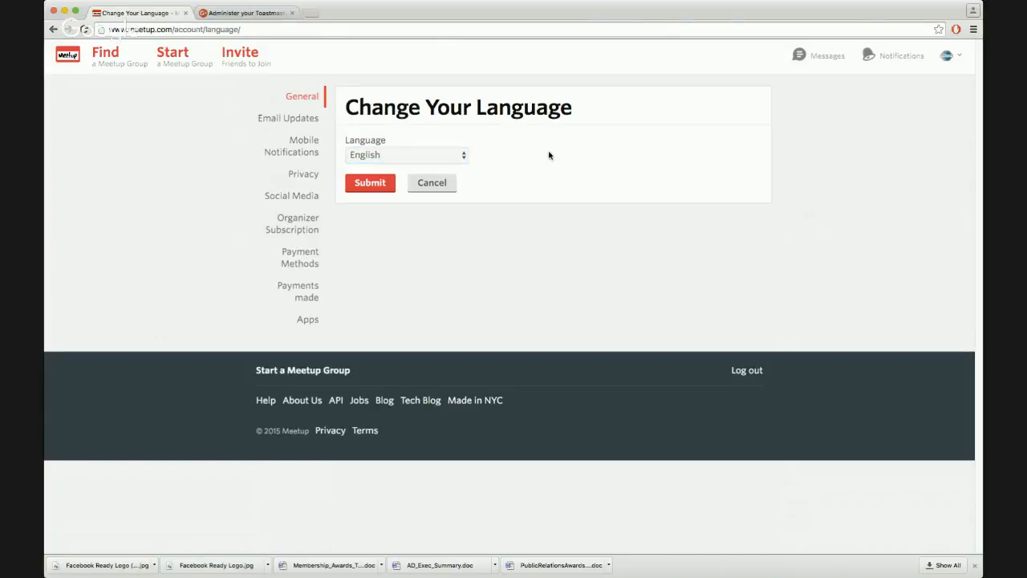
left_click(428, 183)
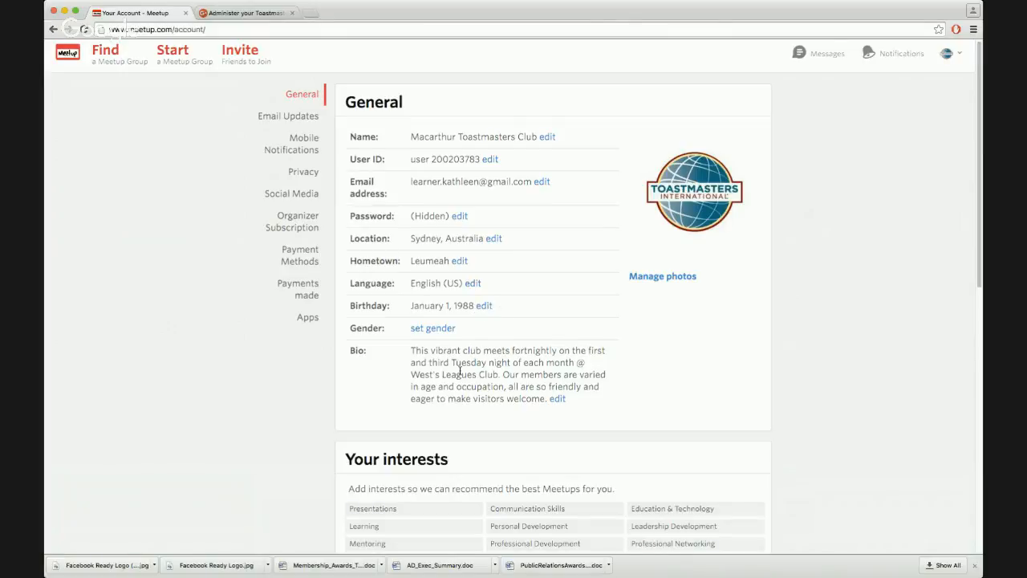
Open the email address change form, examine its fields and return to the account page without saving
scroll(460, 372, "down", 1)
scroll(460, 372, "down", 1)
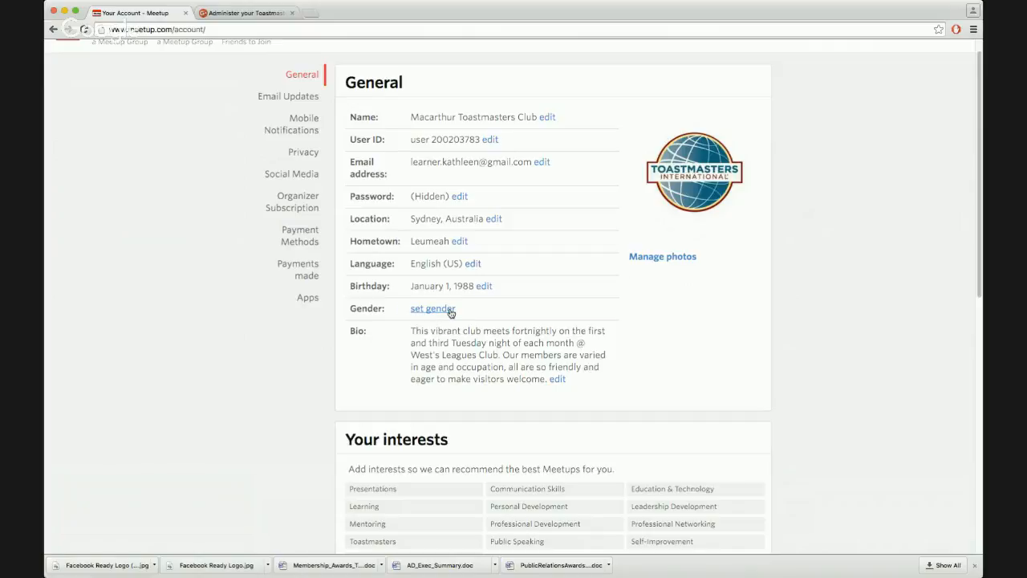
scroll(482, 337, "up", 1)
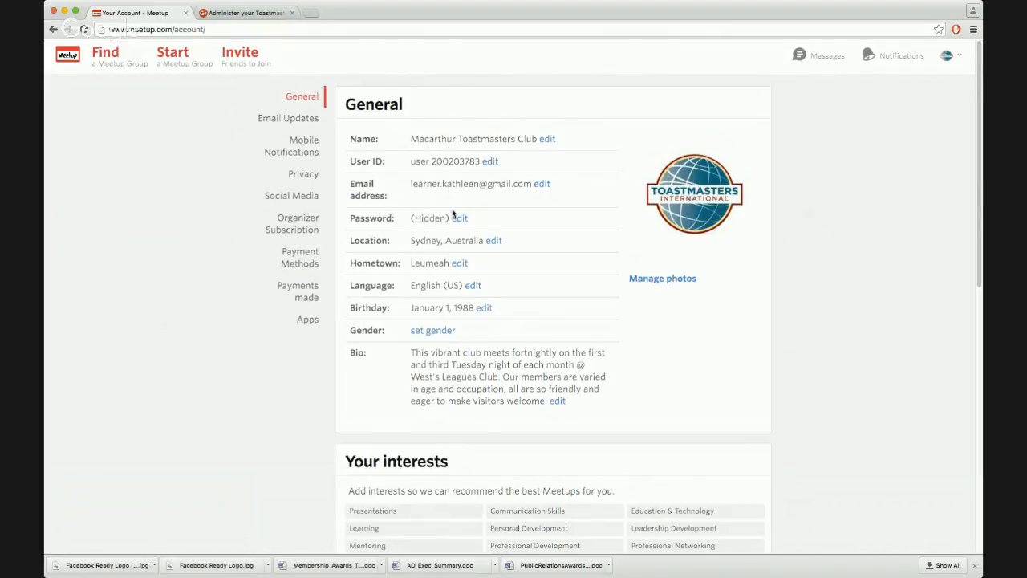
left_click(543, 186)
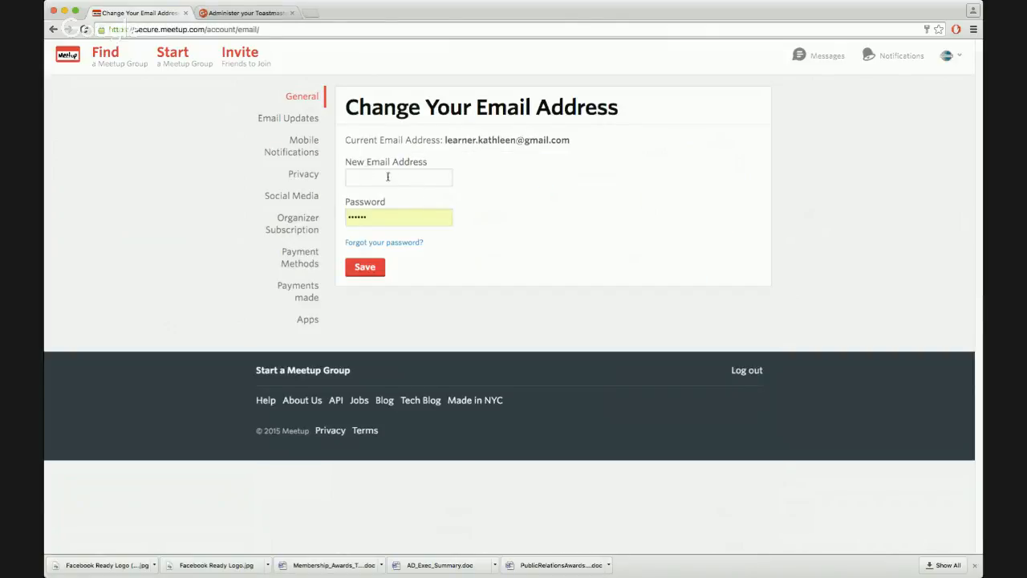
left_click_drag(442, 139, 601, 145)
left_click(367, 175)
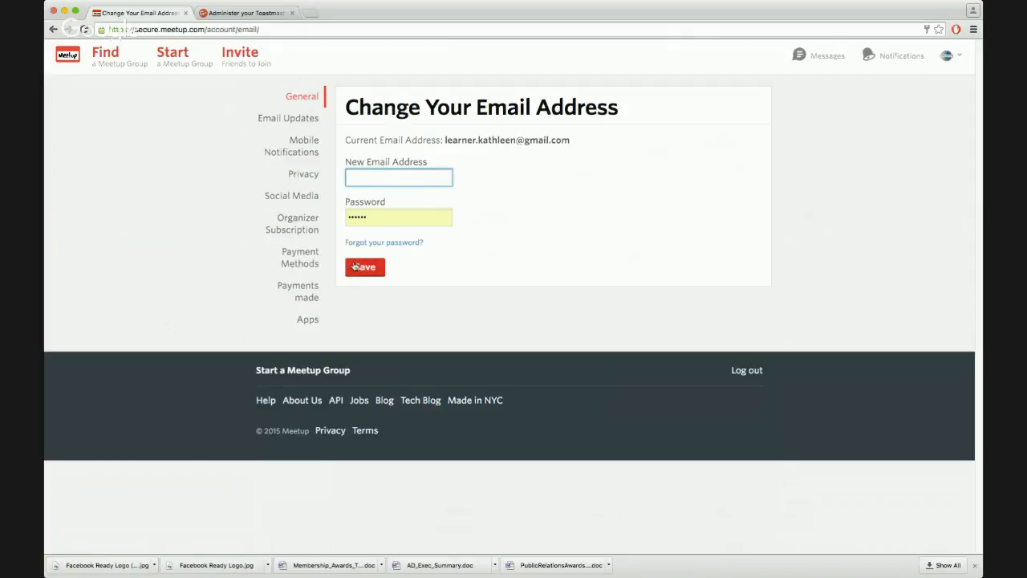
left_click(393, 217)
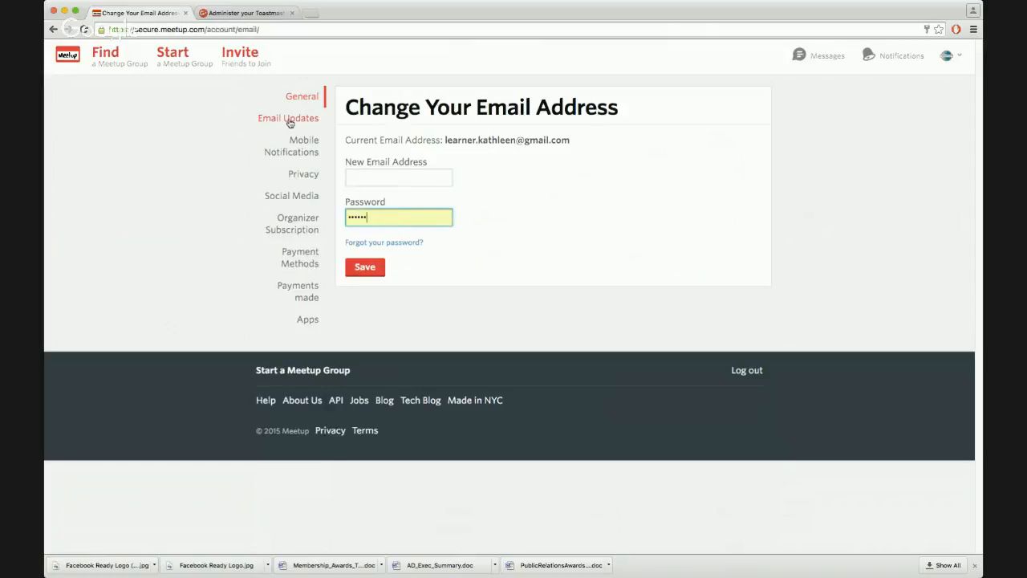
left_click(53, 29)
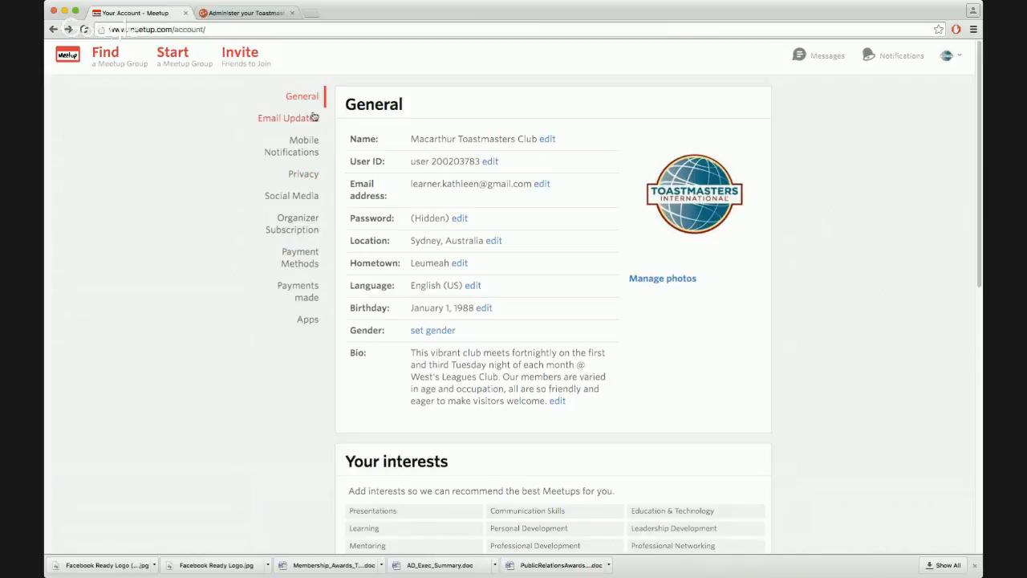
Open the Email Updates settings and review the notification options listed there
left_click(306, 123)
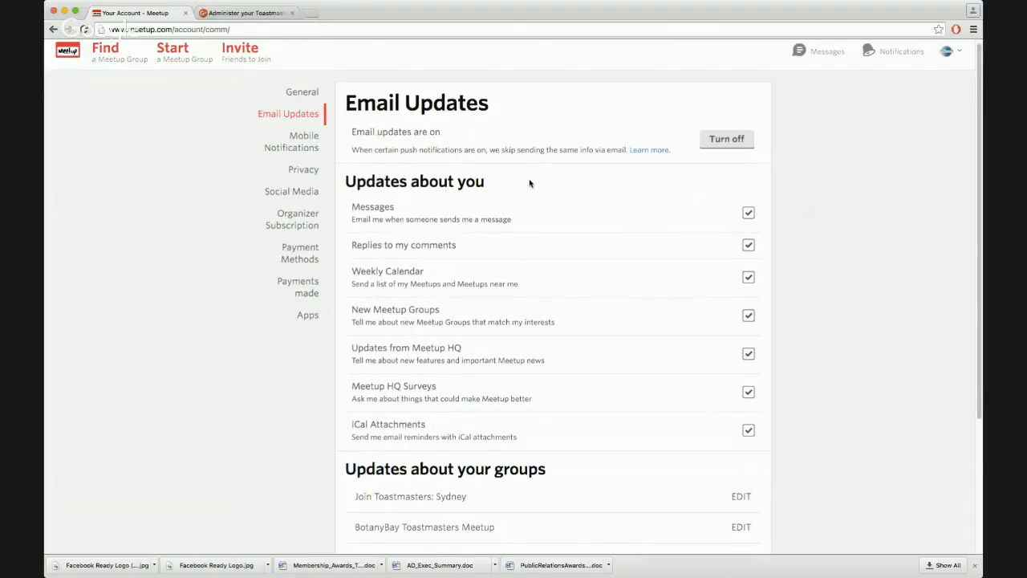
scroll(529, 184, "down", 2)
scroll(770, 256, "down", 5)
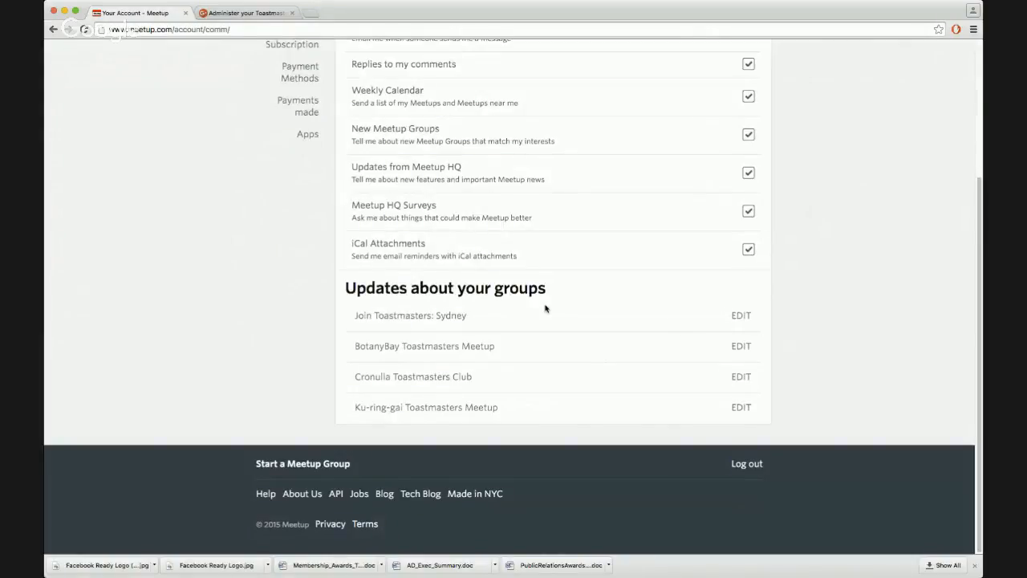
scroll(810, 350, "up", 5)
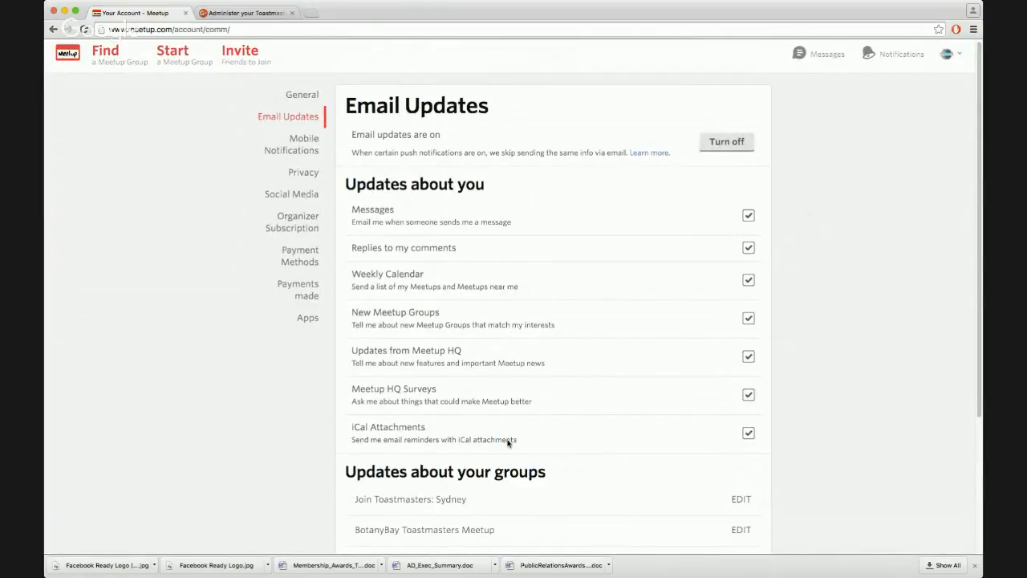
left_click_drag(517, 443, 455, 441)
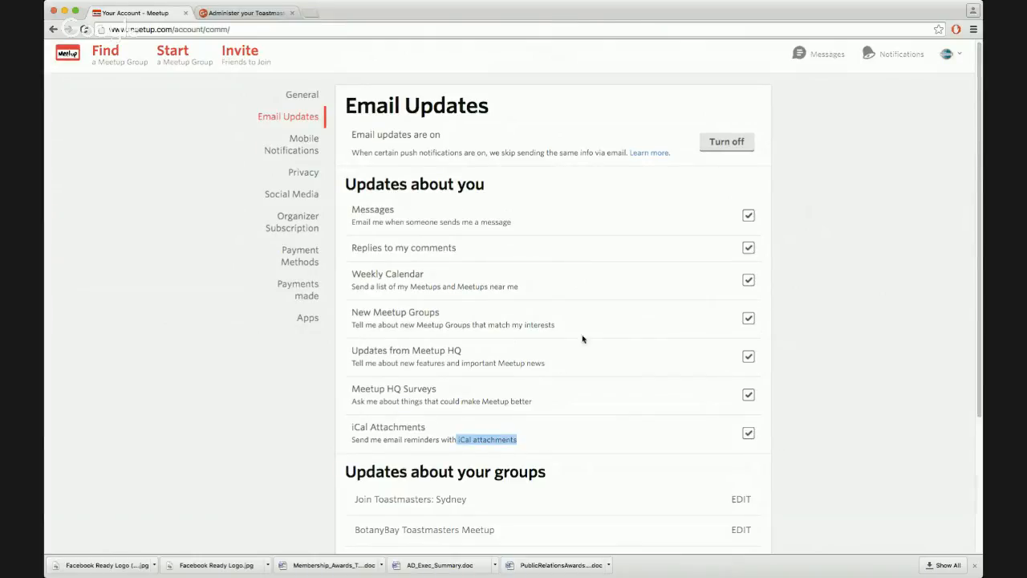
left_click(776, 238)
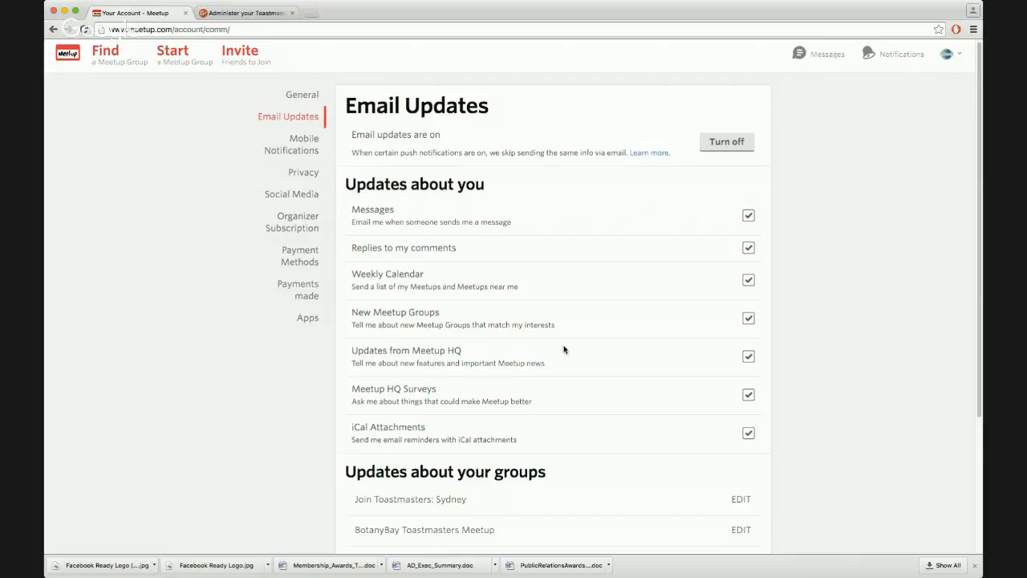
Inspect the Join Toastmasters: Sydney group's email settings and scroll back through the Email Updates group list
scroll(610, 401, "down", 3)
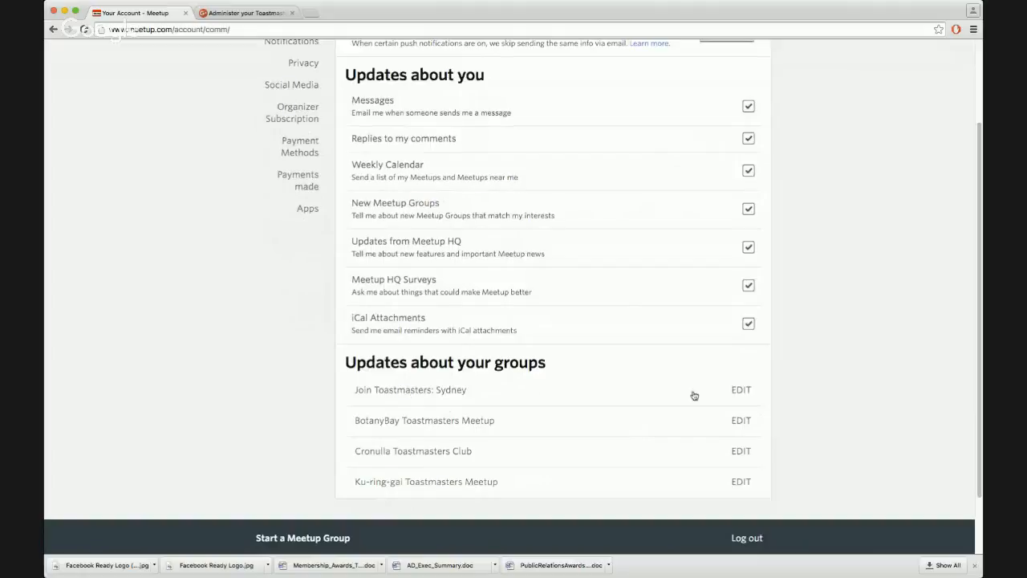
left_click(737, 390)
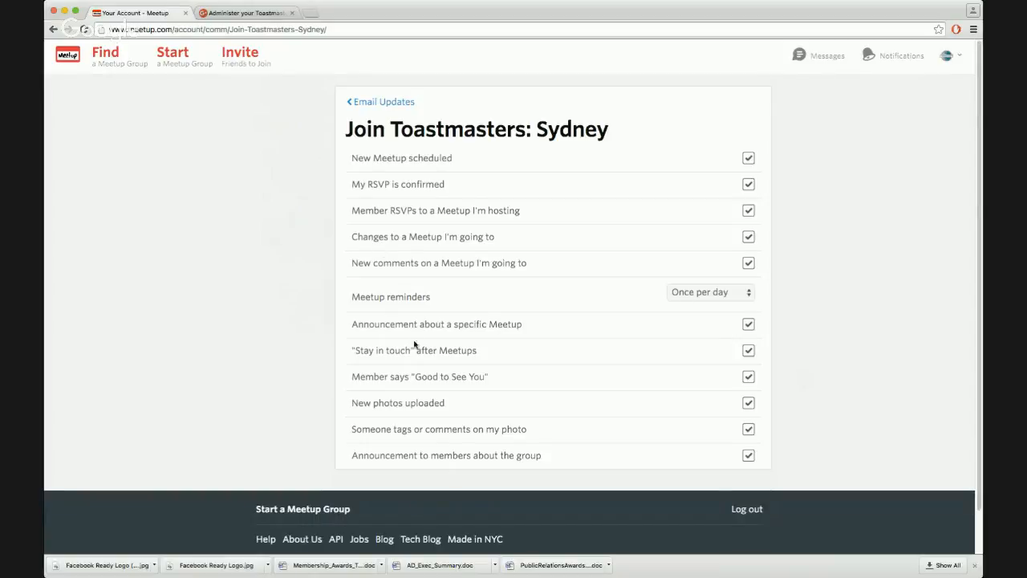
left_click(401, 103)
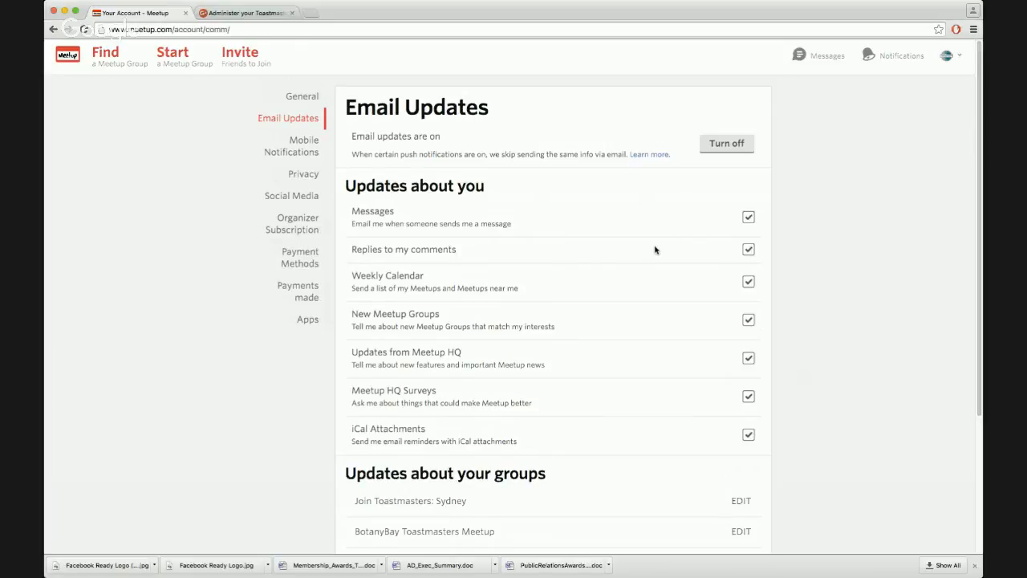
scroll(655, 249, "down", 2)
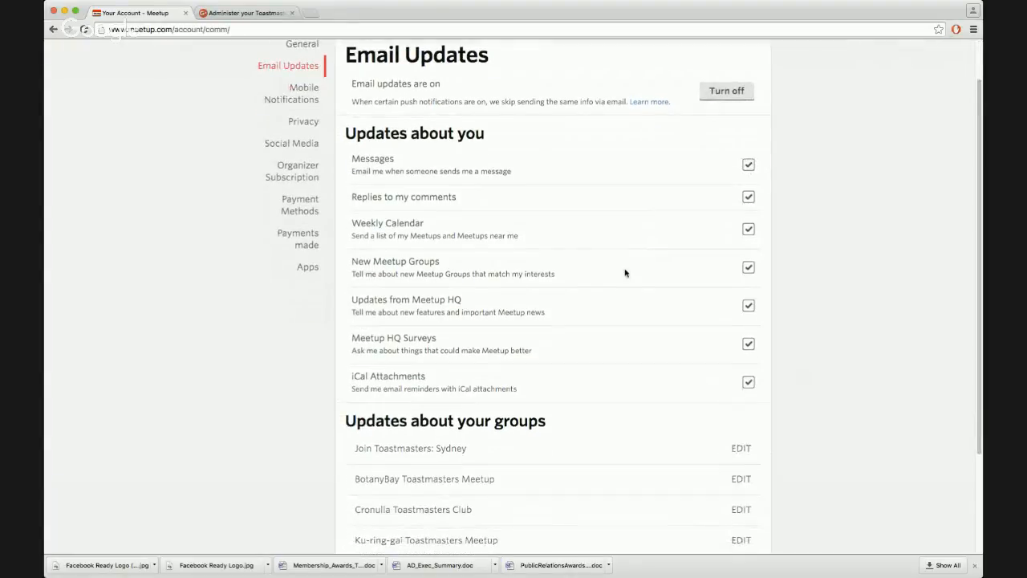
scroll(623, 273, "down", 2)
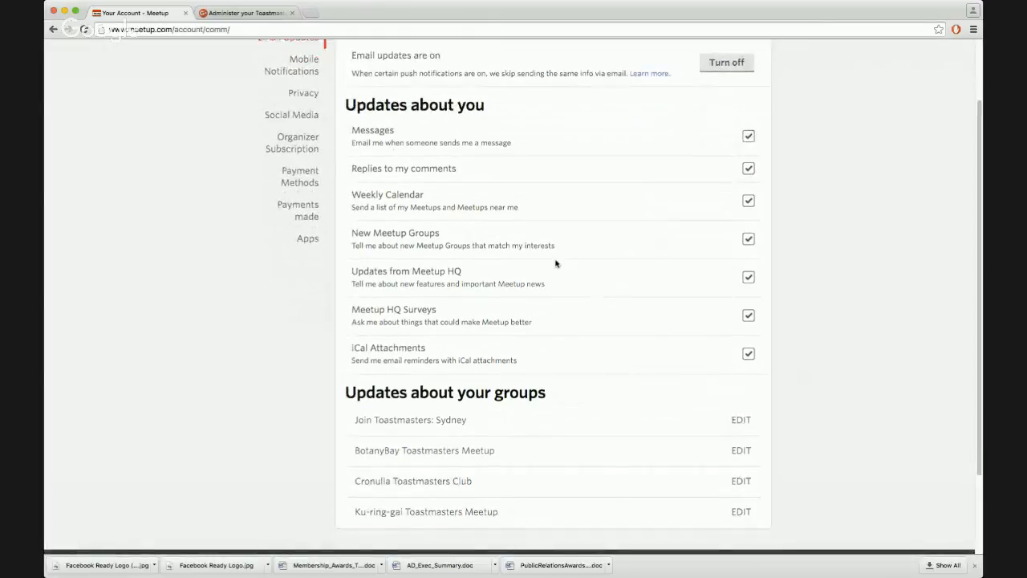
scroll(175, 274, "down", 3)
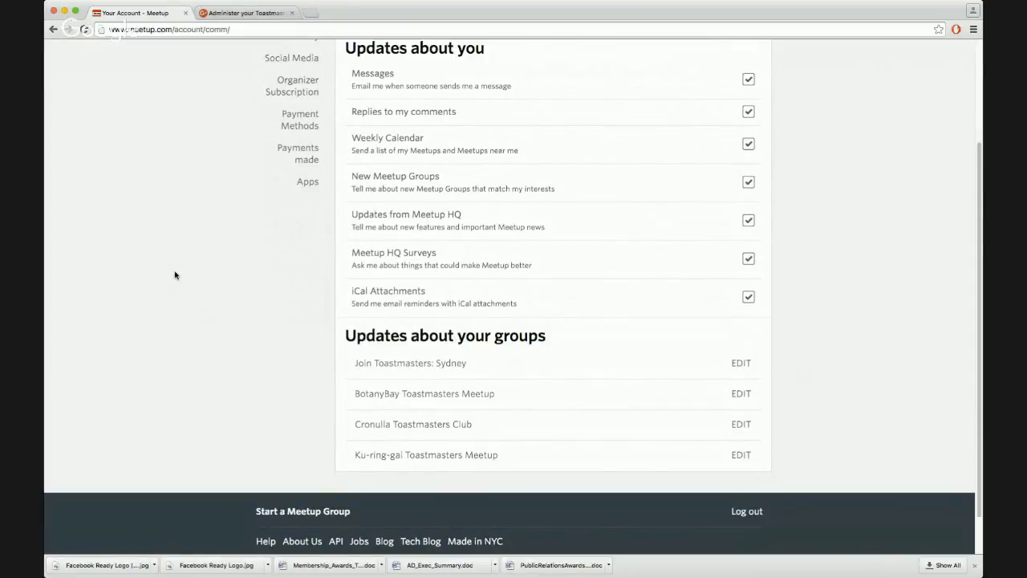
scroll(176, 276, "down", 1)
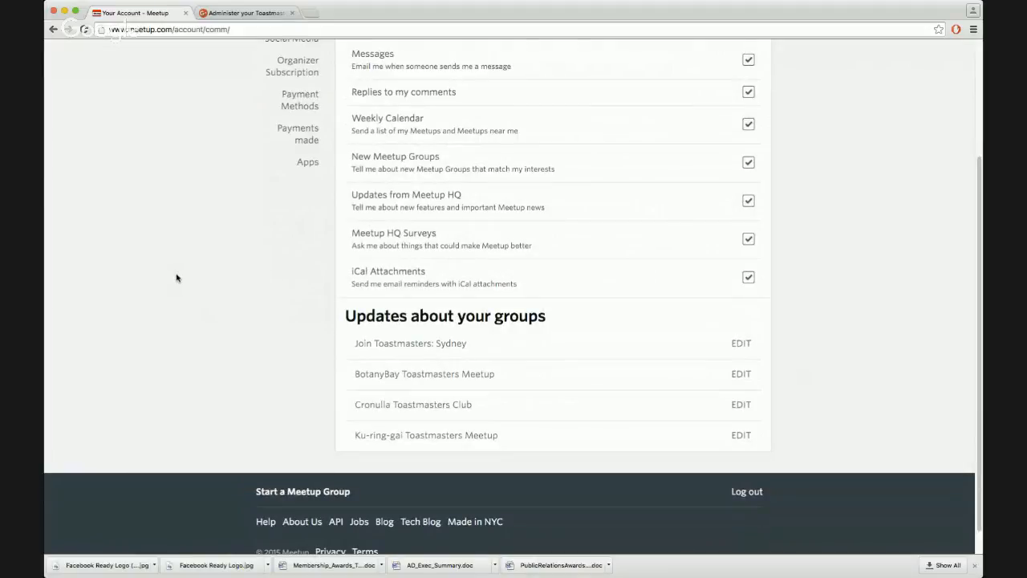
scroll(177, 278, "up", 8)
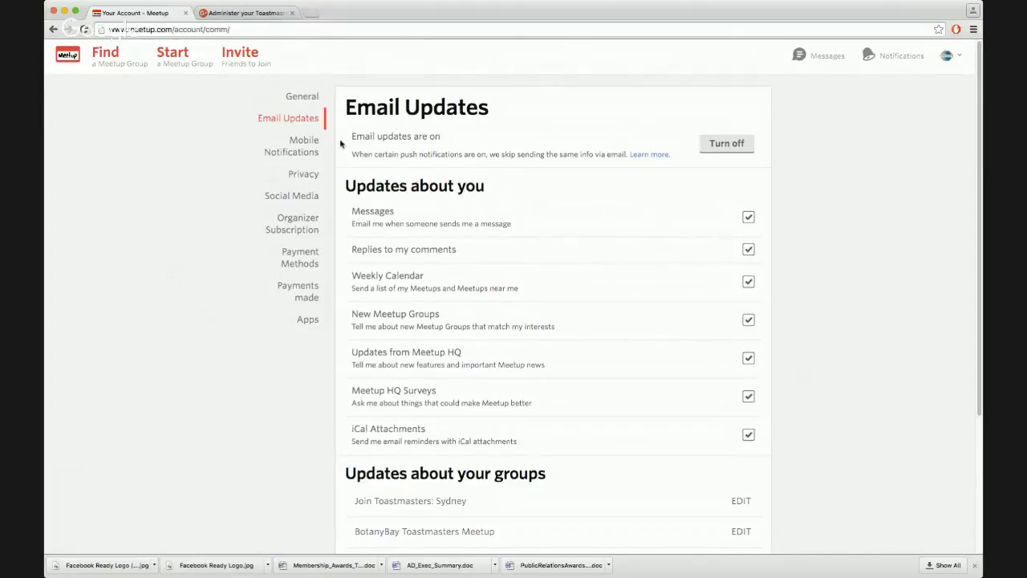
Review the Mobile Notifications page and the Privacy settings, including who can contact the profile
left_click(296, 152)
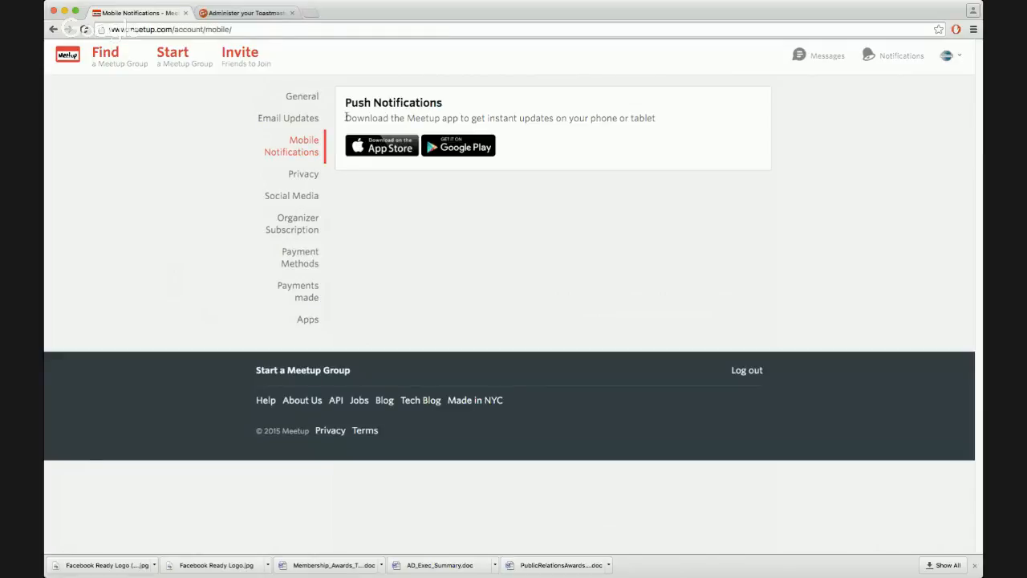
left_click_drag(346, 117, 672, 118)
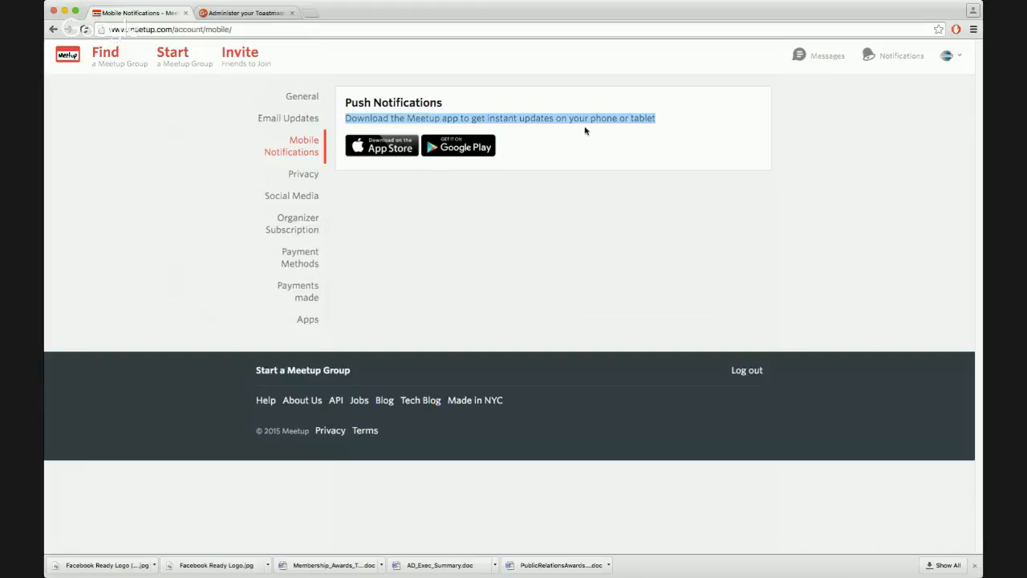
left_click(310, 174)
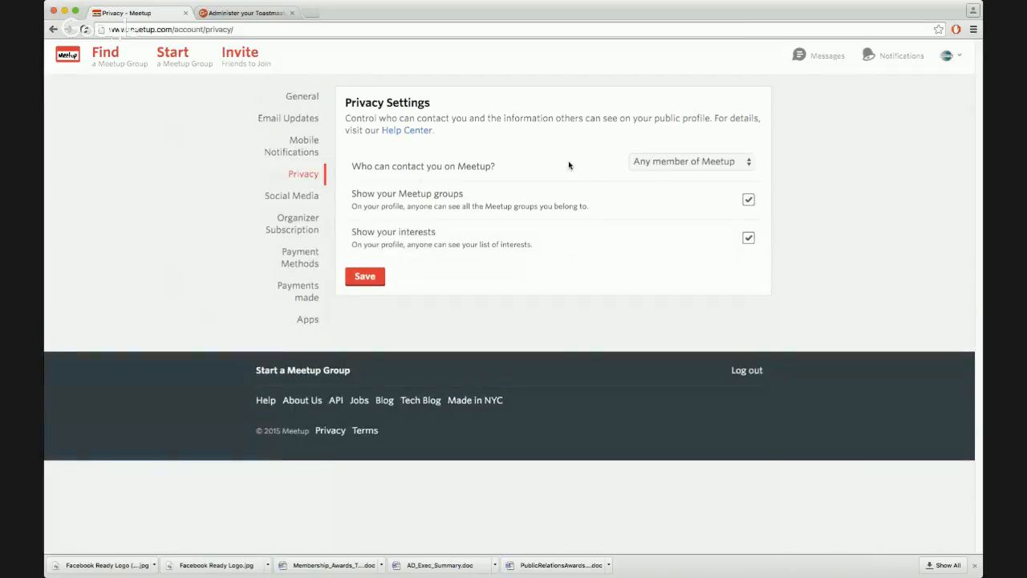
left_click(661, 162)
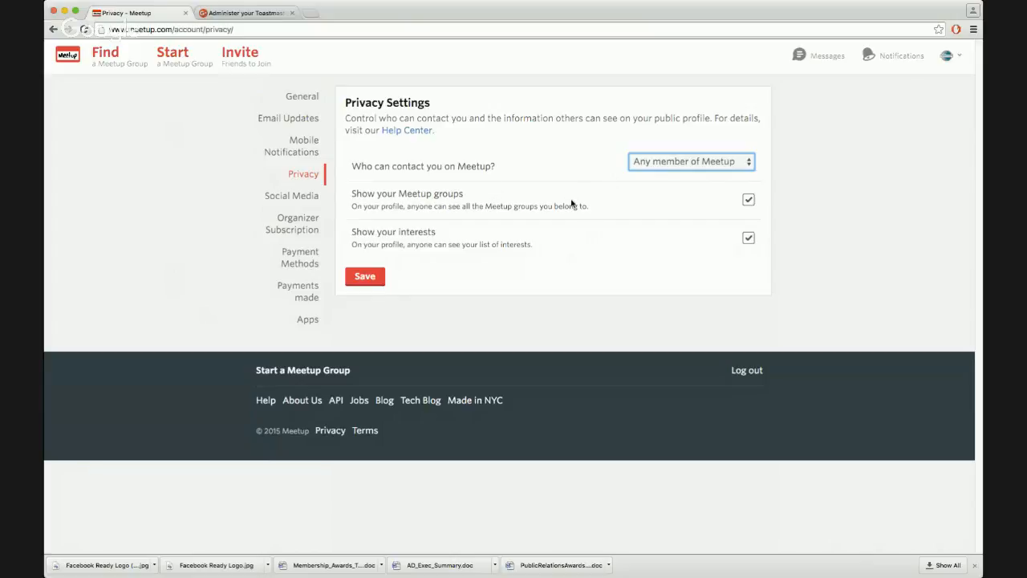
left_click(293, 200)
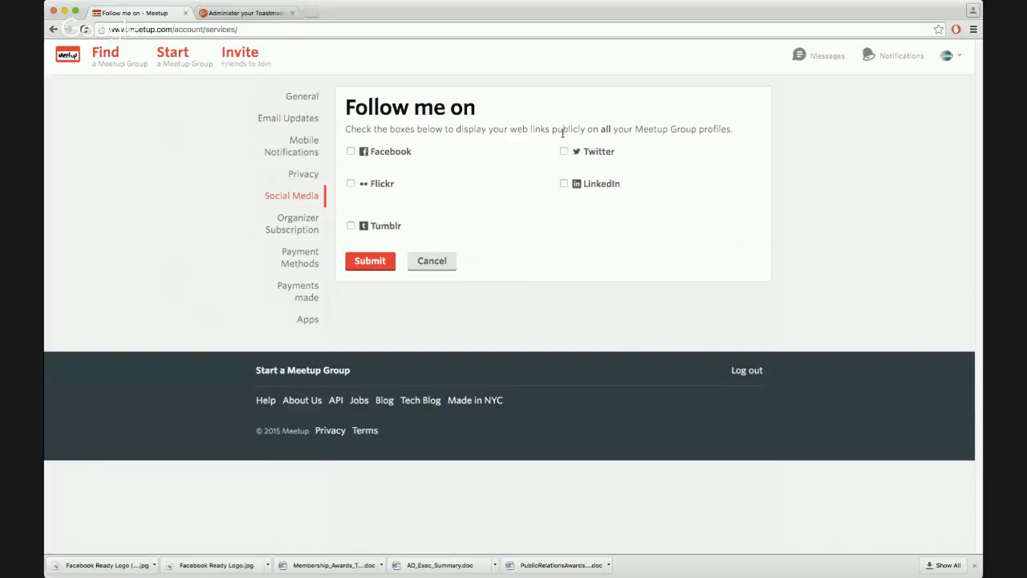
Review the Social Media, Organizer Subscription and Payment Methods pages of the account settings
left_click_drag(562, 130, 509, 126)
left_click(613, 131)
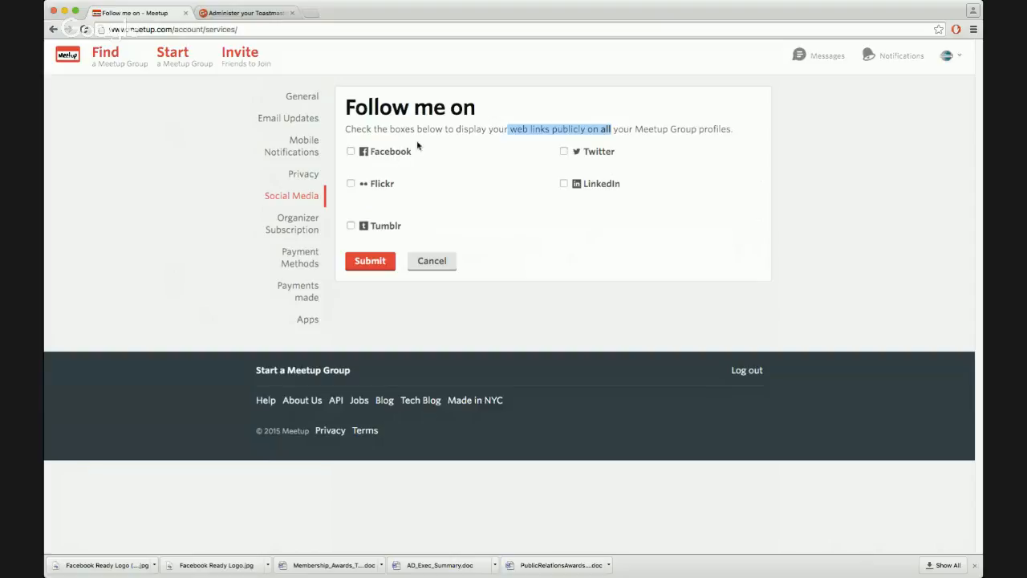
left_click(347, 128)
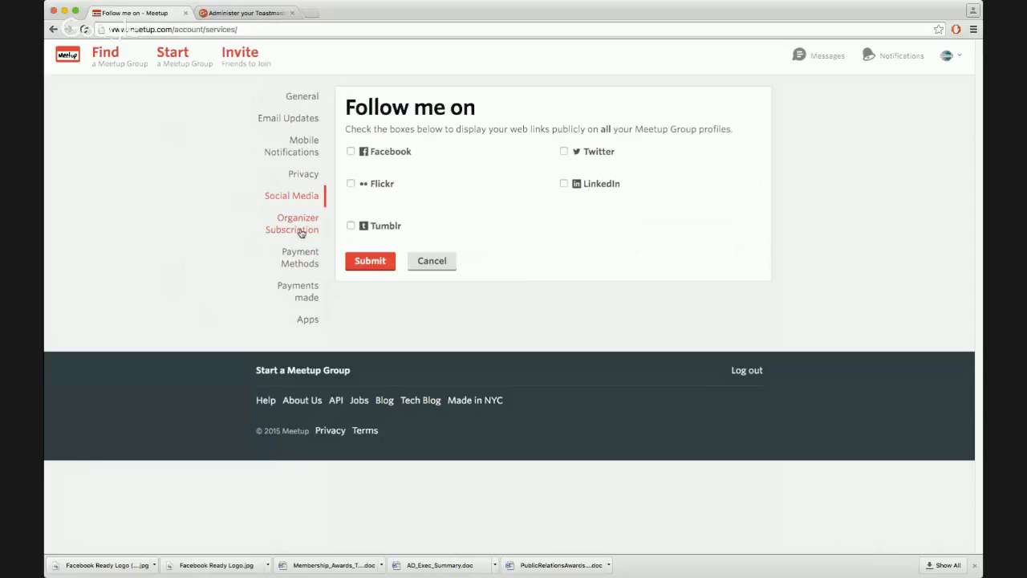
left_click(302, 233)
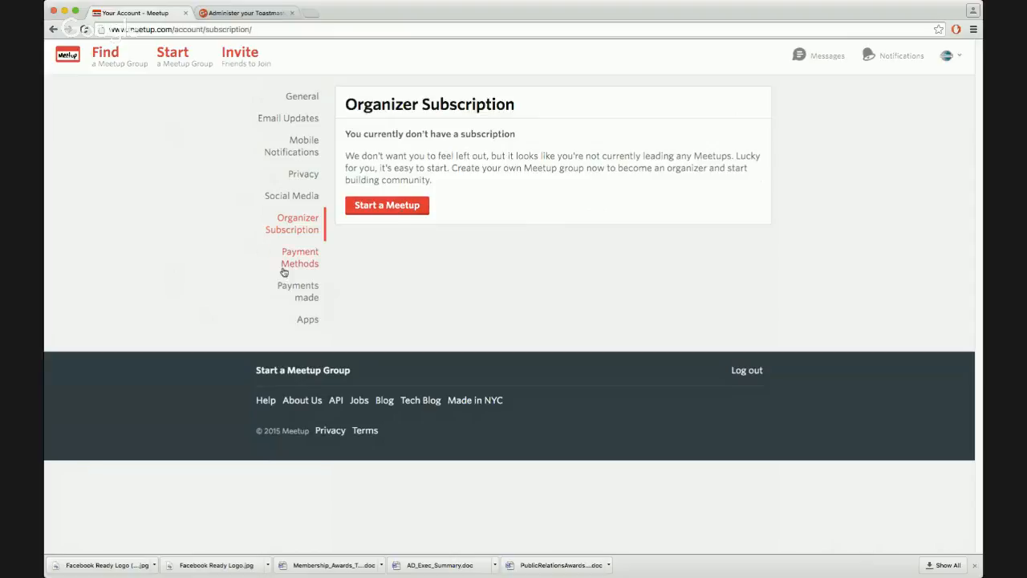
left_click(304, 256)
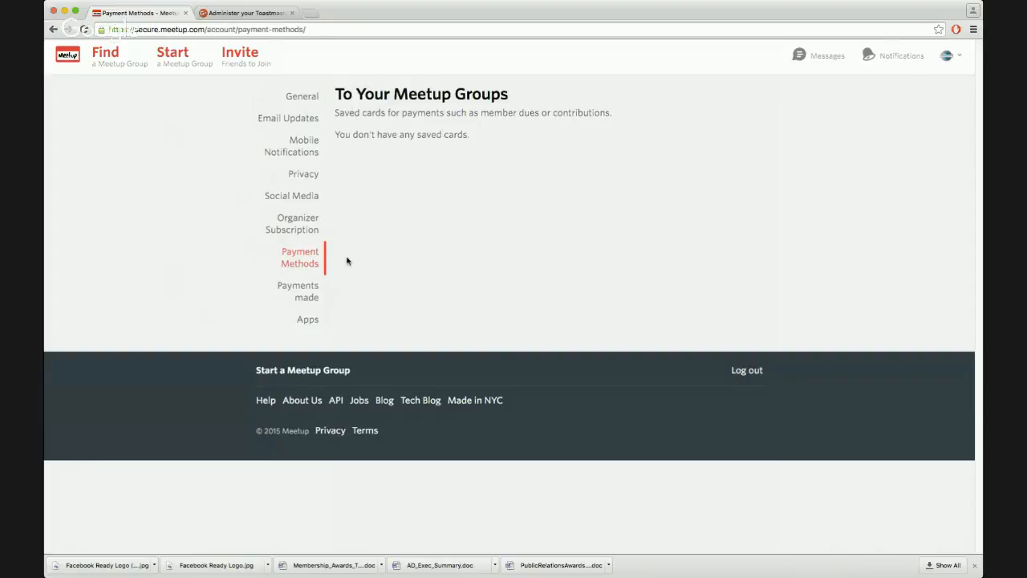
Check the Payments made page's Contributions and Member dues views and open the Apps page
left_click(305, 295)
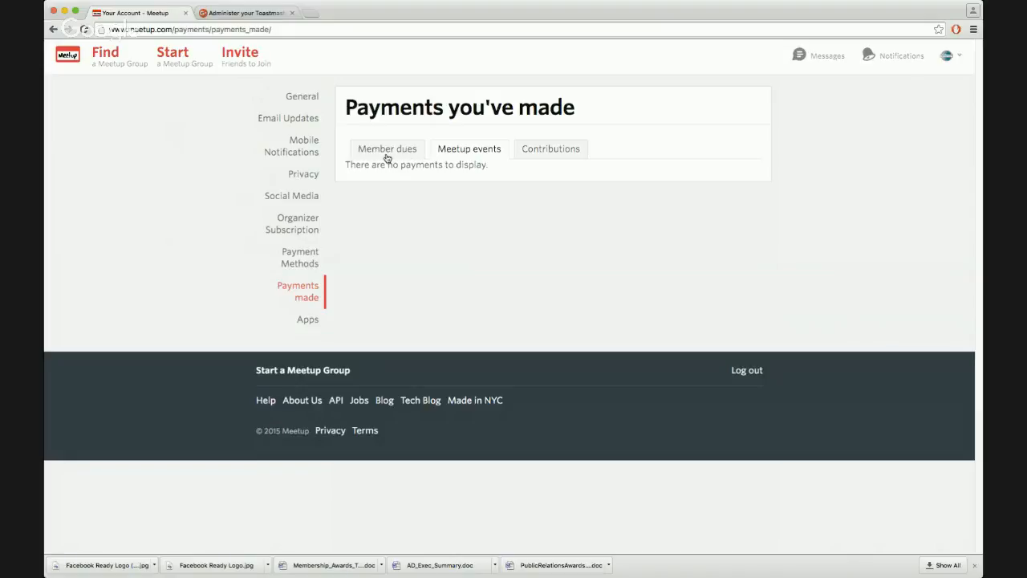
left_click(578, 153)
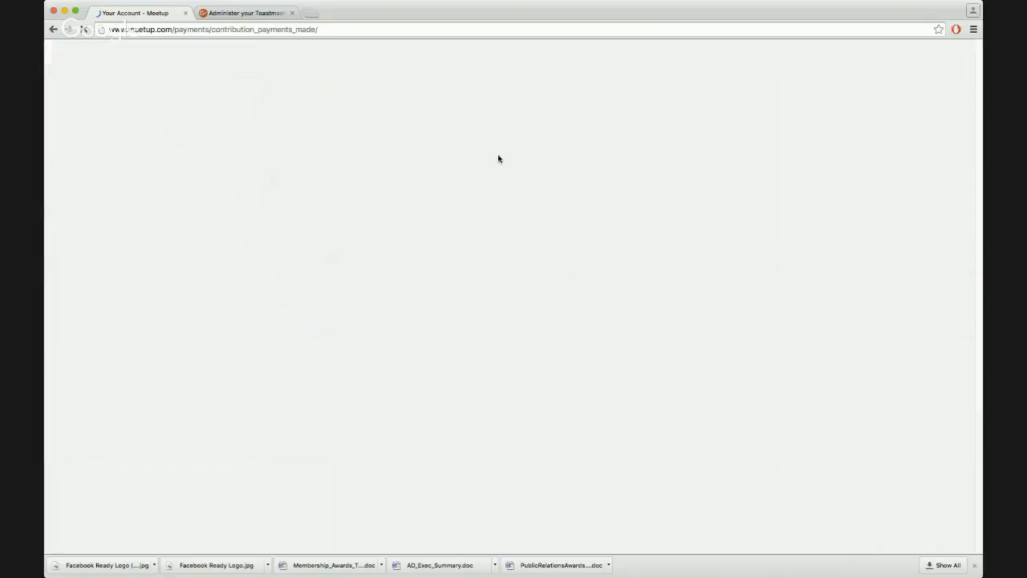
left_click(406, 155)
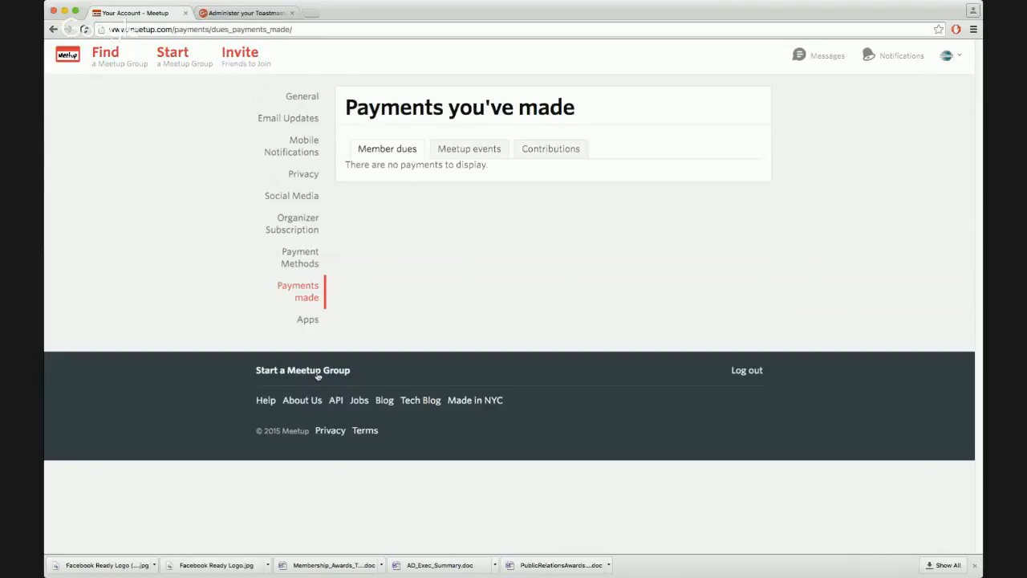
left_click(309, 328)
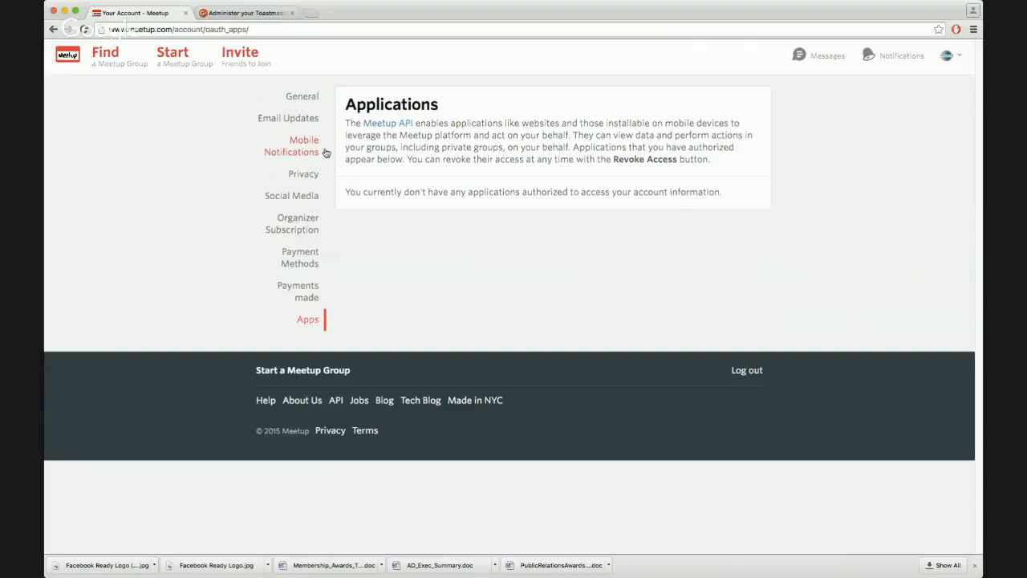
Return to the General account settings and check the notifications list
left_click(310, 102)
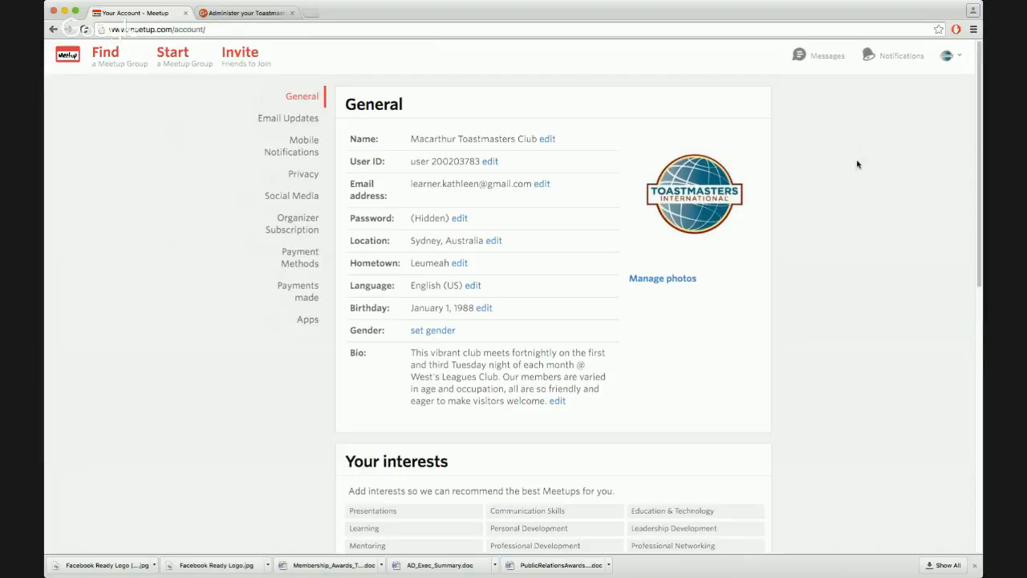
left_click(899, 62)
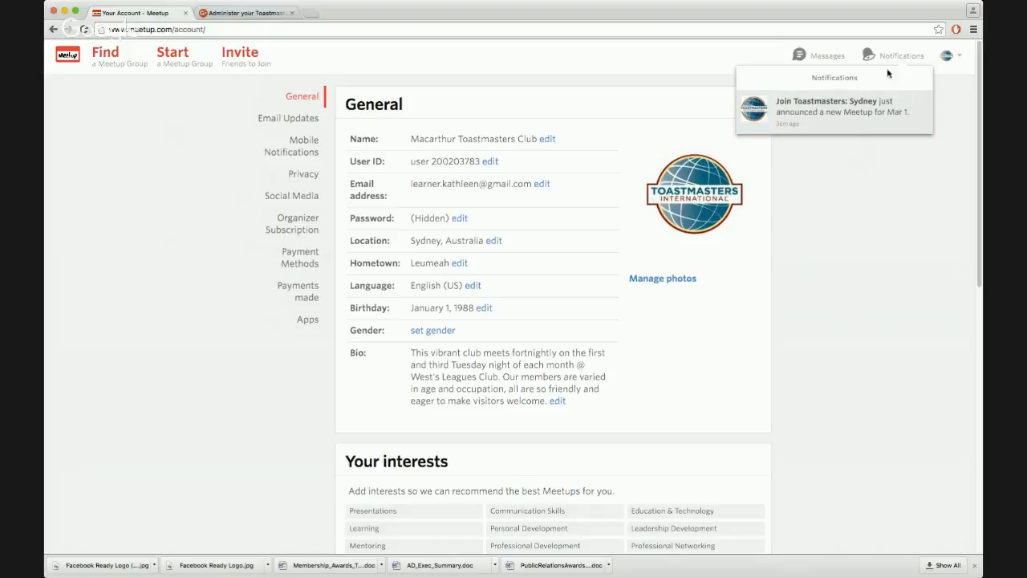
left_click(914, 61)
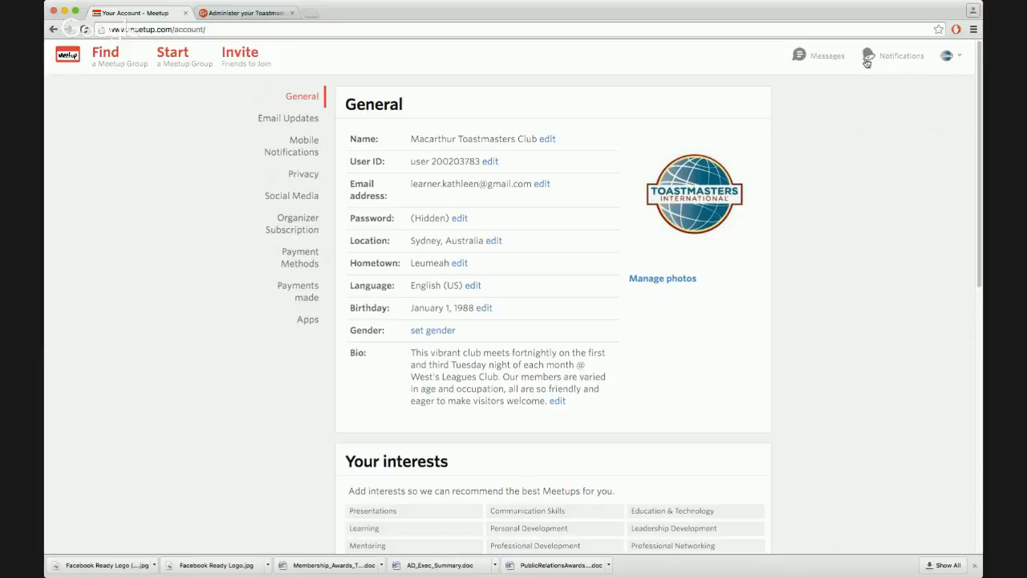
left_click(915, 61)
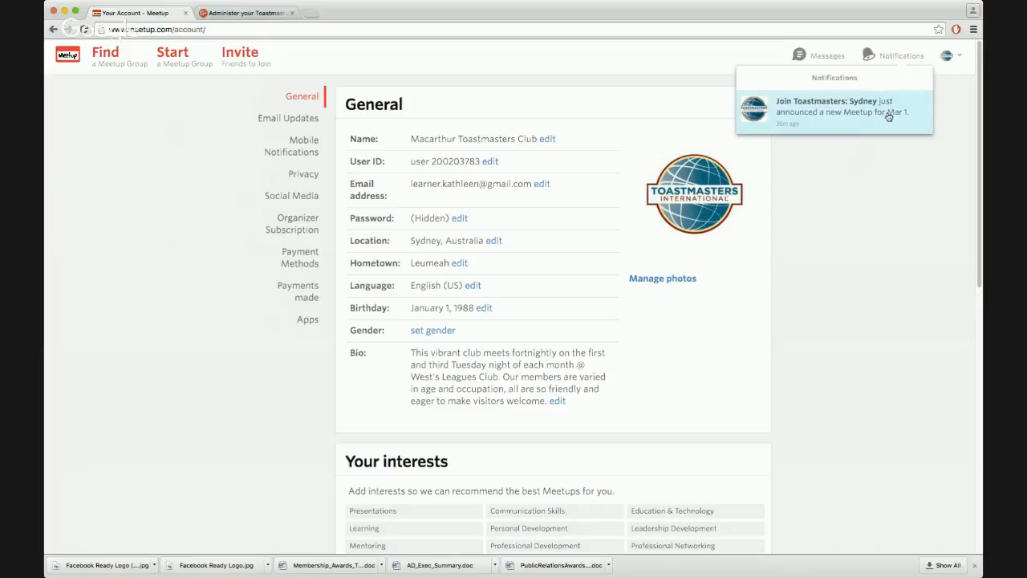
left_click(898, 57)
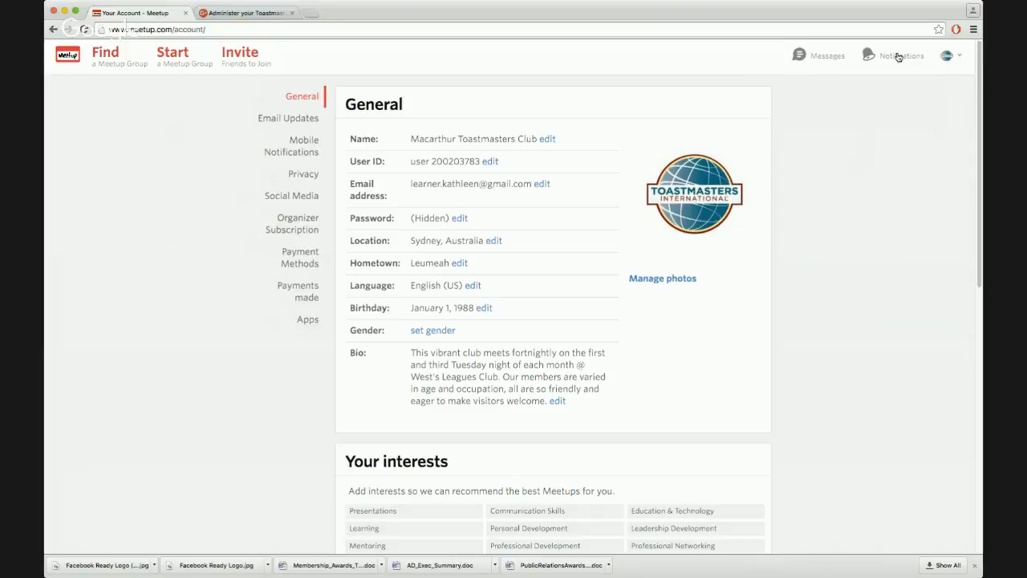
Open Messages and read the explanation of private conversations
left_click(832, 61)
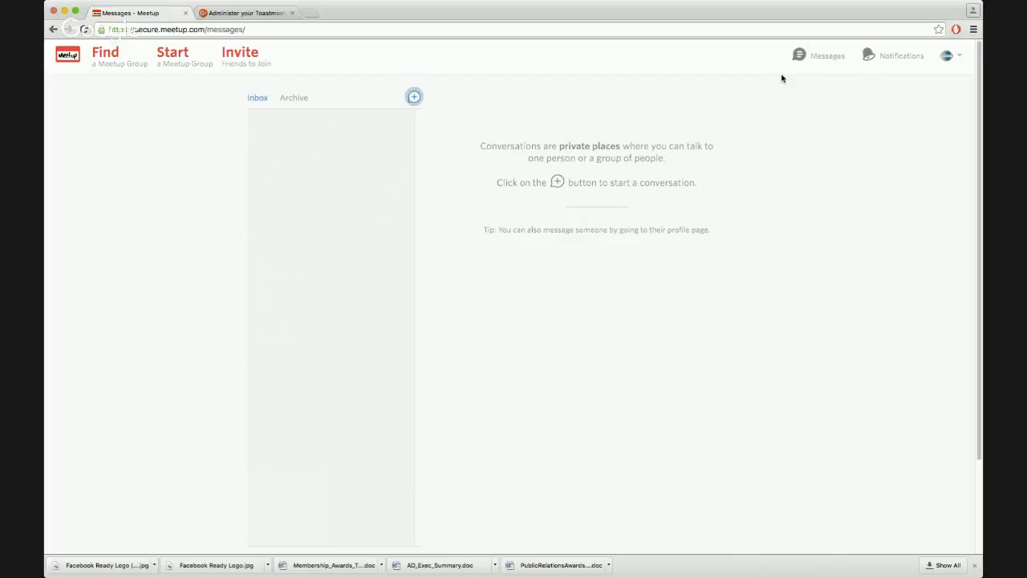
left_click_drag(480, 146, 648, 147)
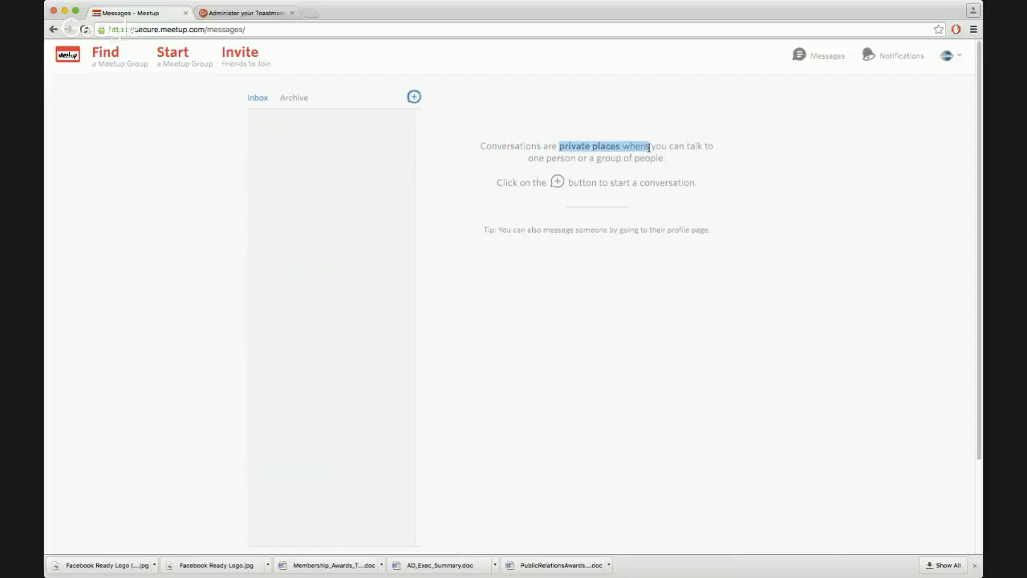
left_click_drag(536, 158, 672, 160)
left_click(590, 178)
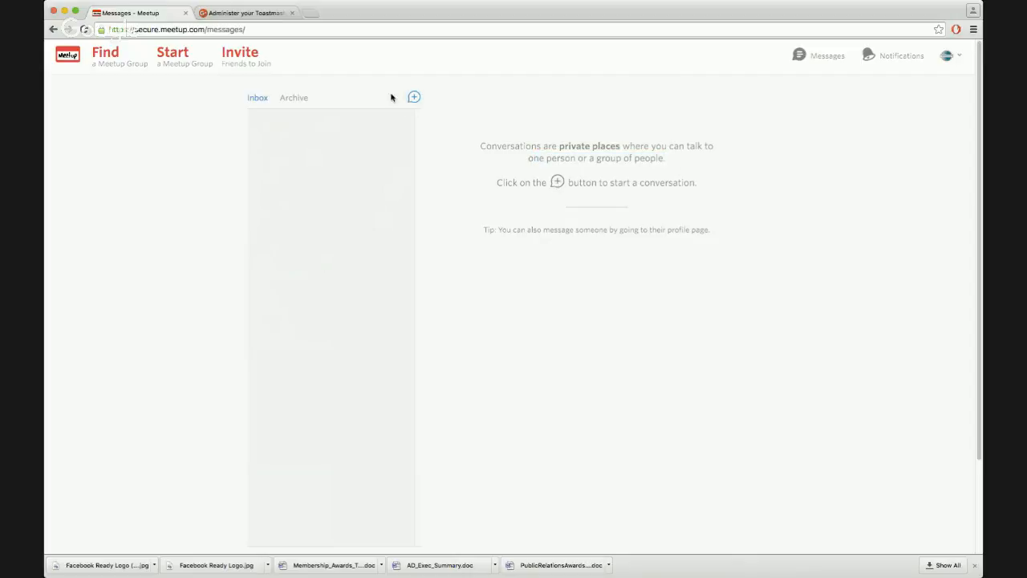
Draft a new conversation to Join Toastmasters with placeholder text and discard it without sending
left_click(414, 97)
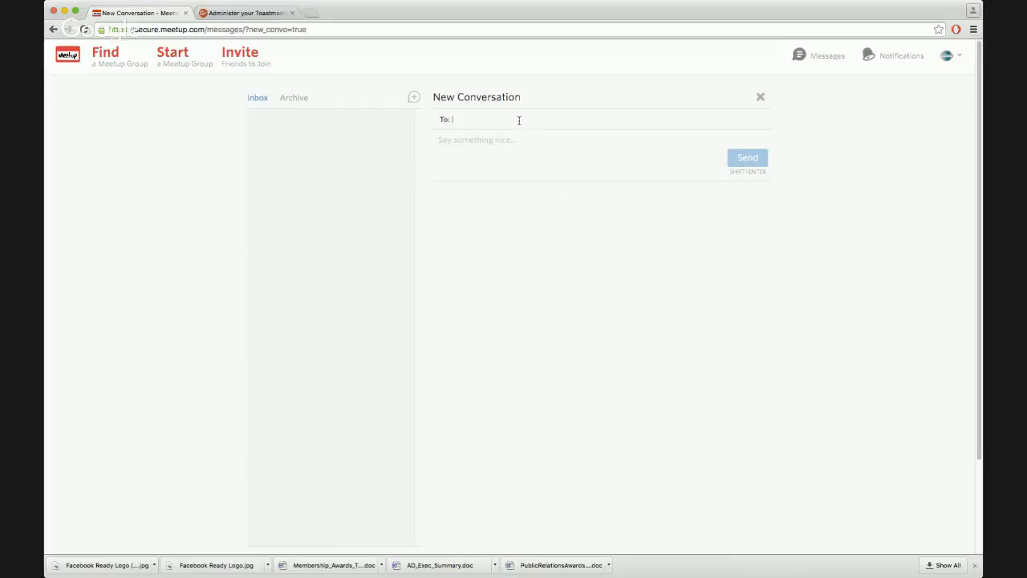
type("join")
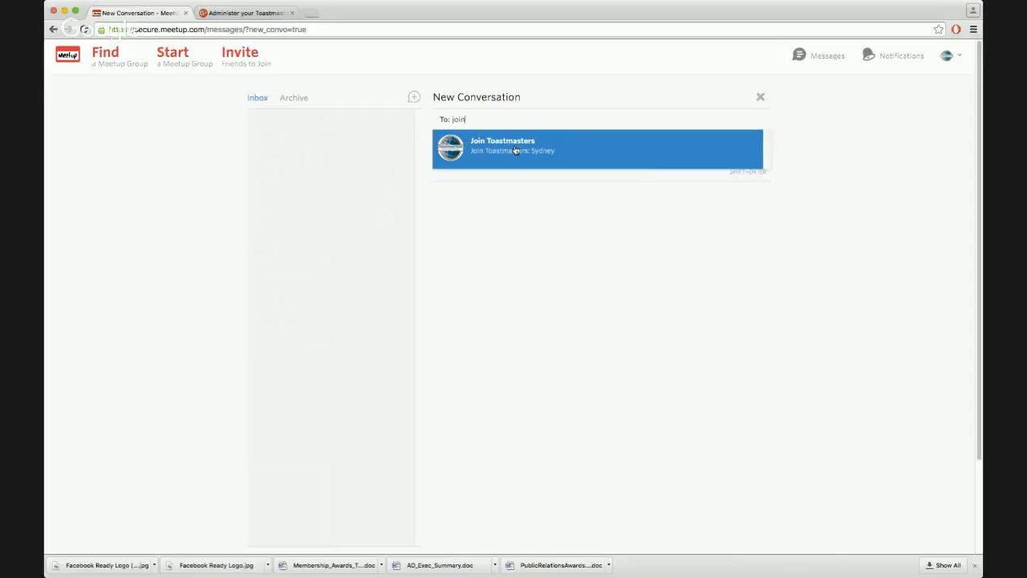
left_click(572, 152)
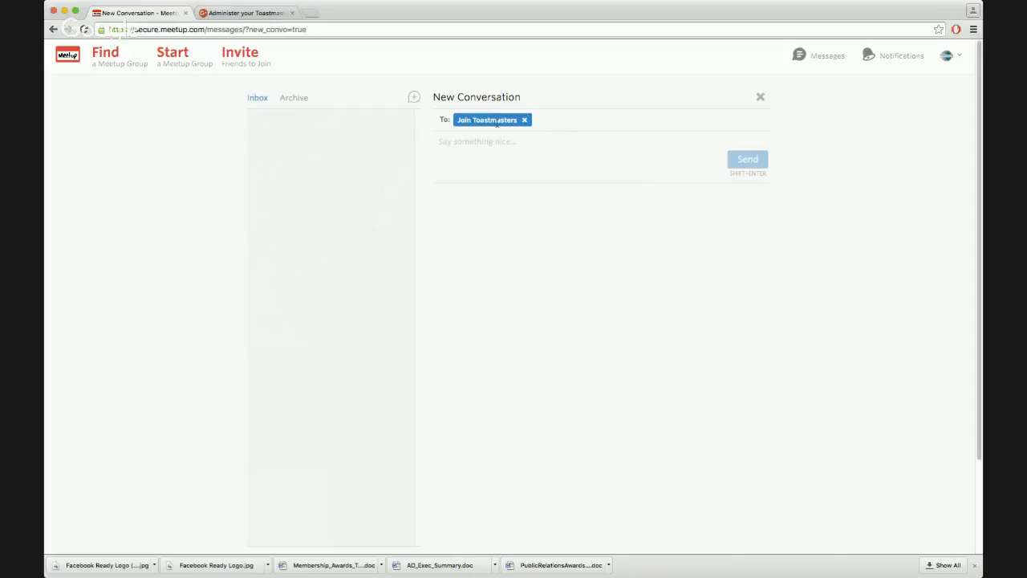
type("cgnklfg dlfgdfgdfgkl")
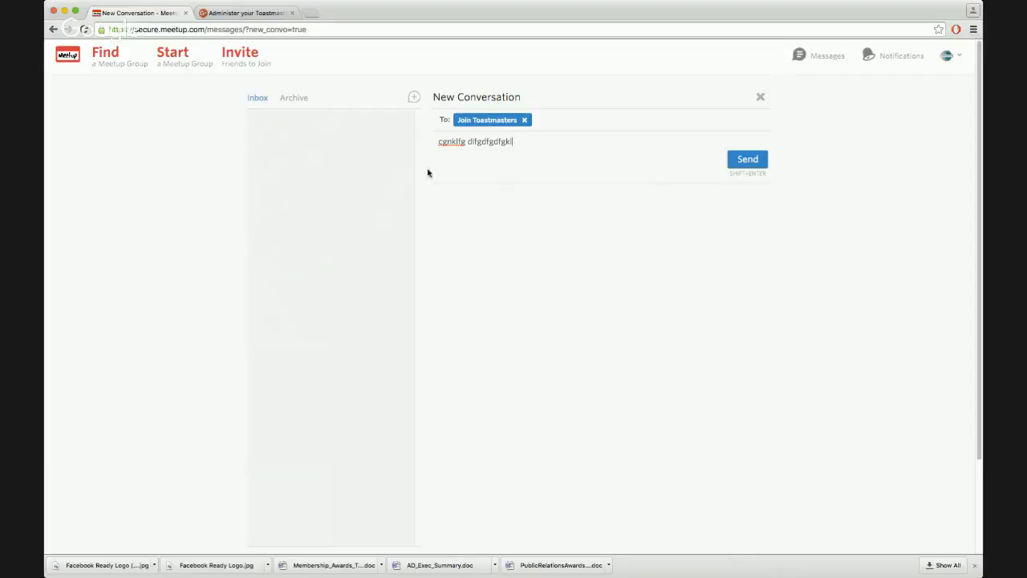
left_click(760, 97)
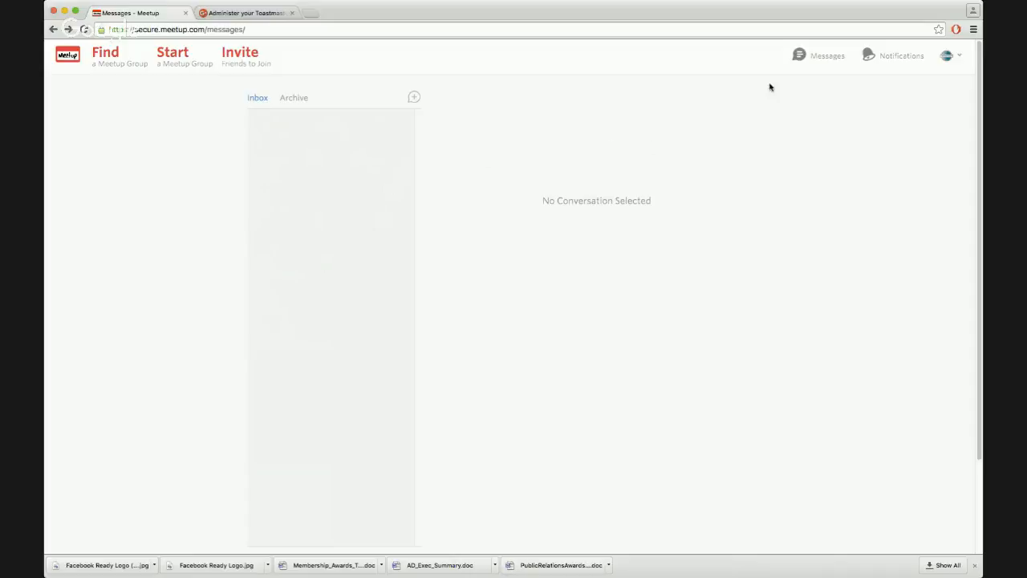
Open the account menu listing the groups, Profile, Settings and Log out
left_click(962, 59)
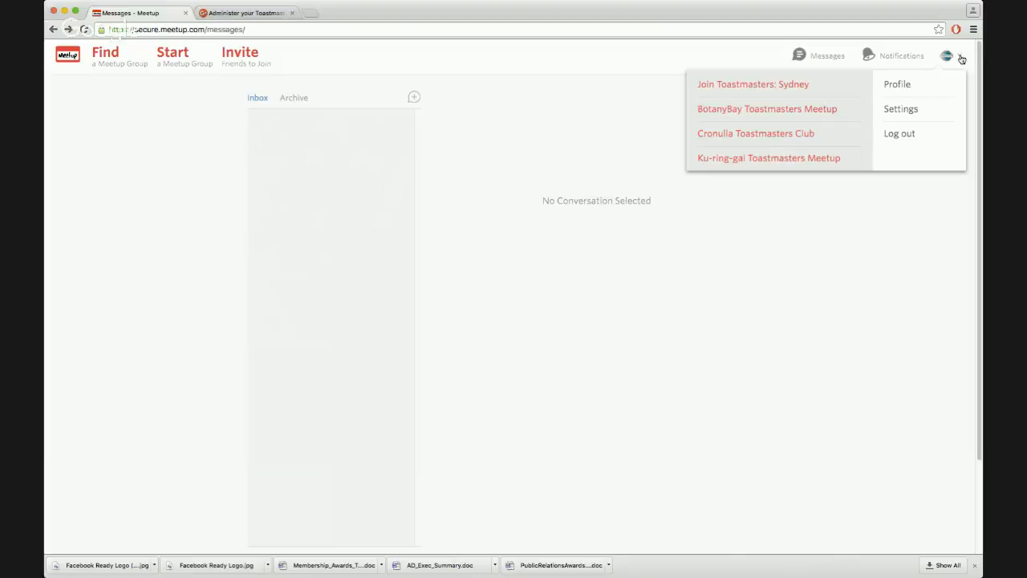